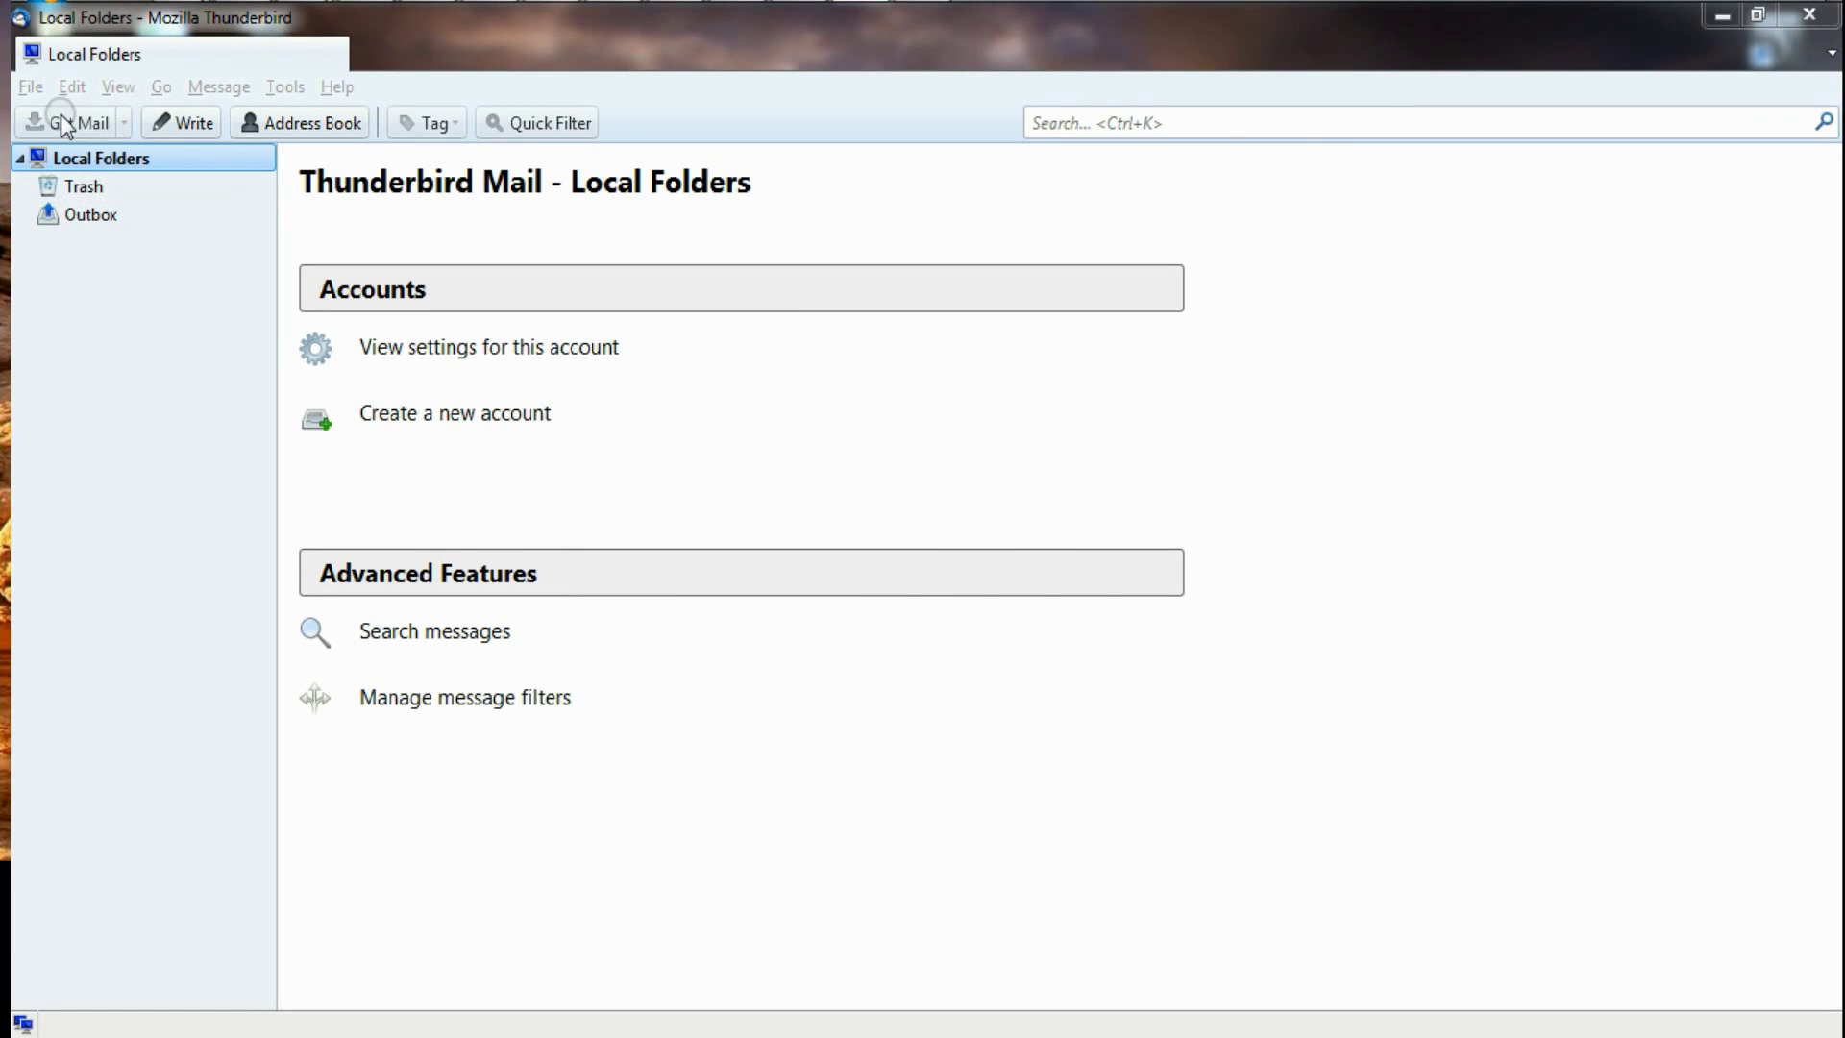
# Start a new mail account, skip the new-address offer and use an existing email instead.
pyautogui.click(30, 86)
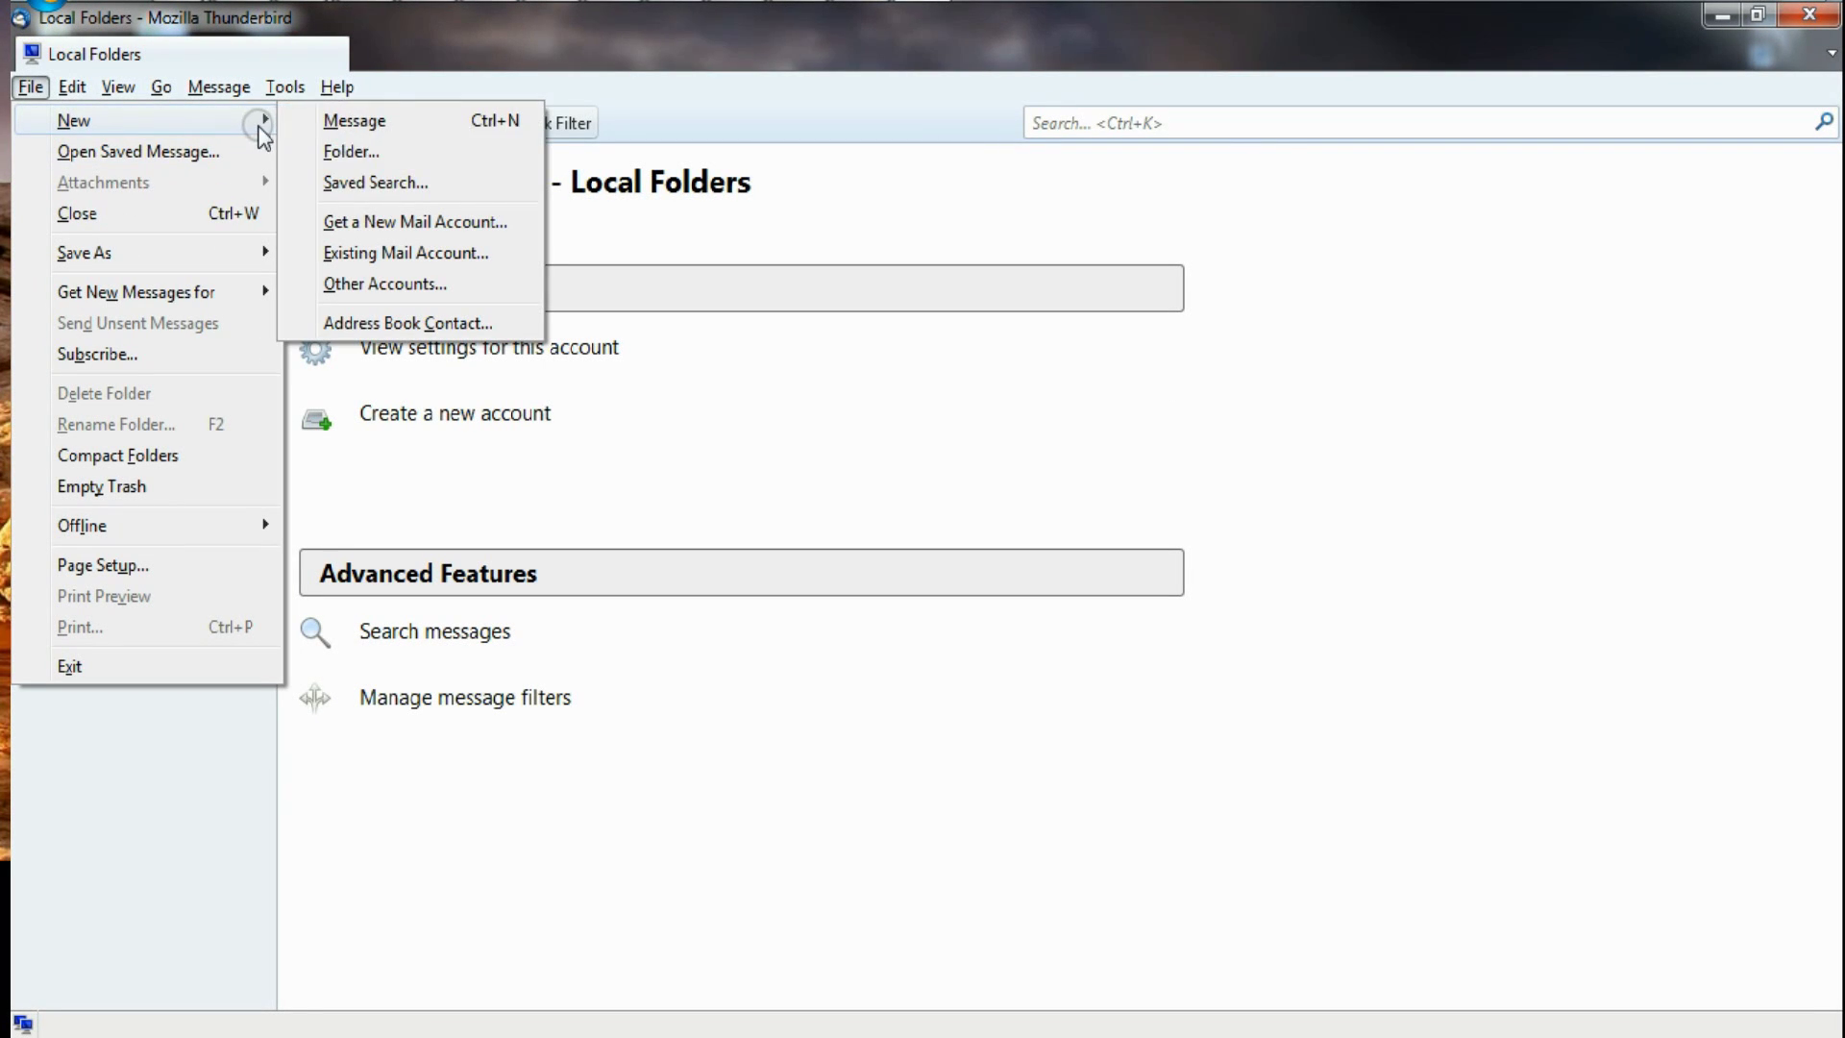
pyautogui.moveTo(74, 120)
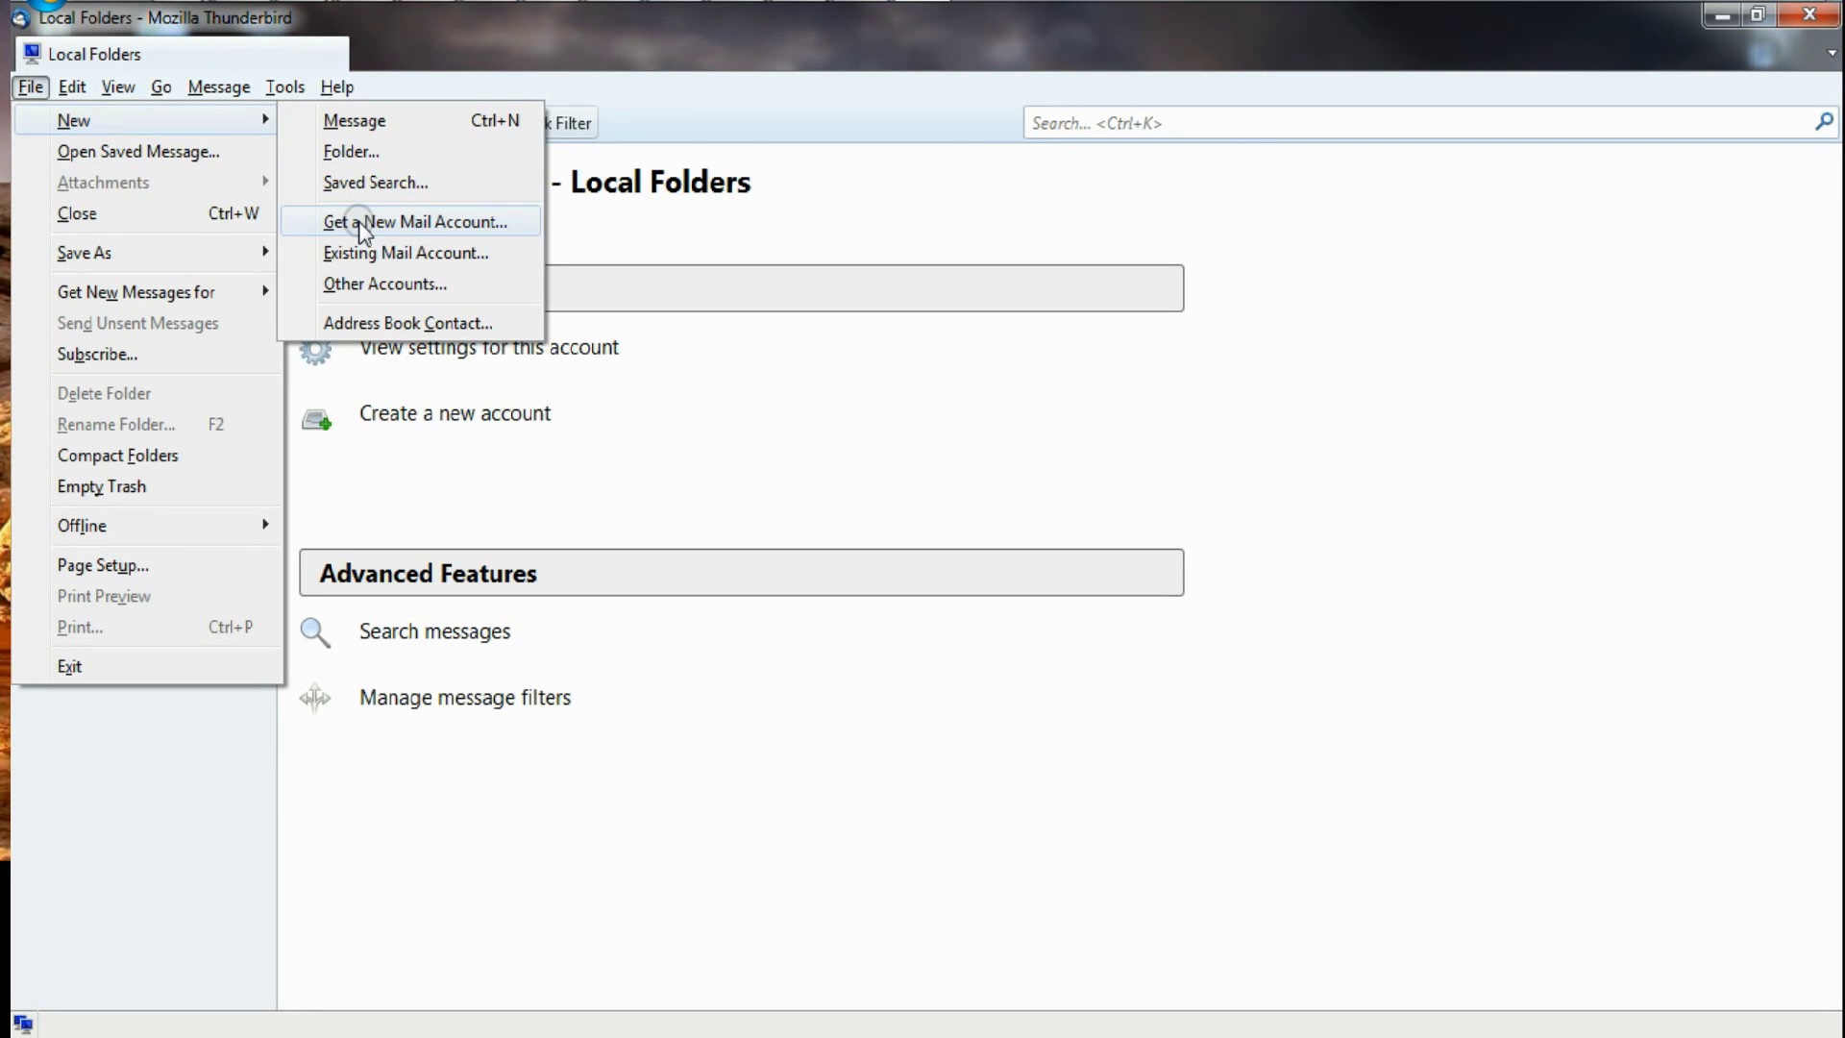
pyautogui.click(365, 222)
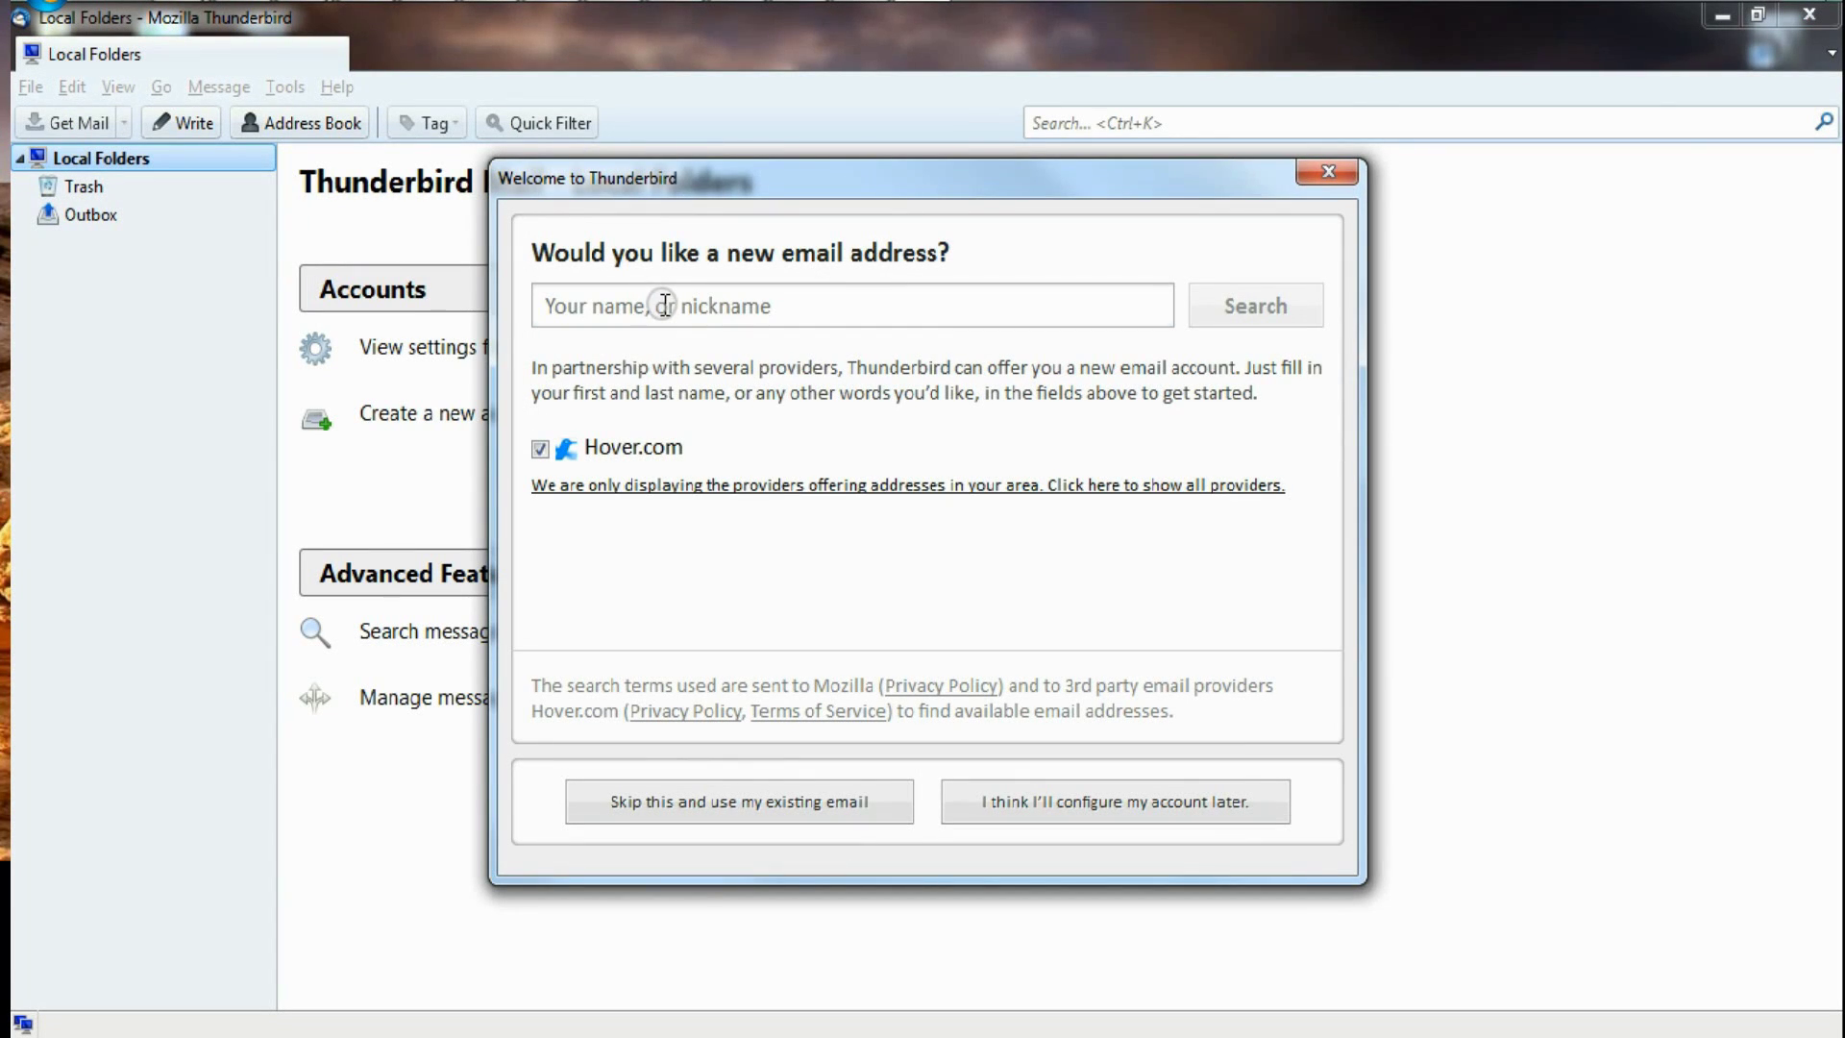
pyautogui.click(663, 305)
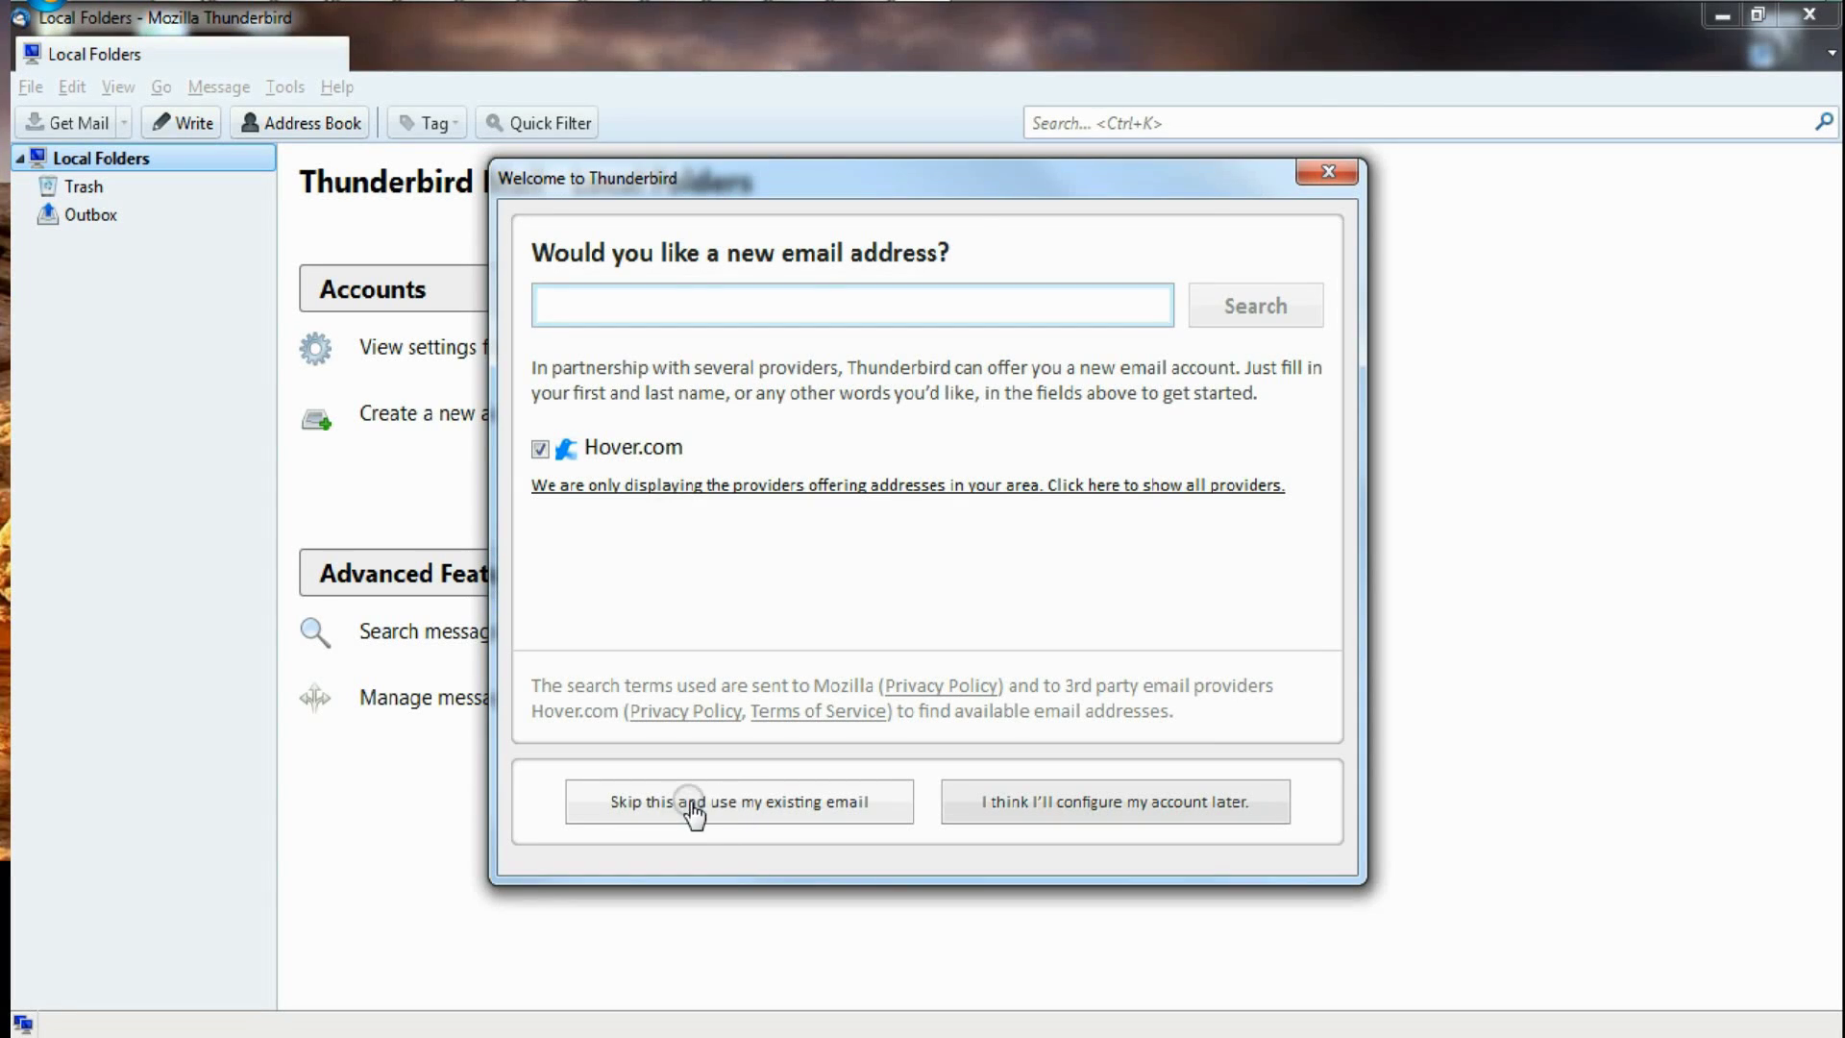
pyautogui.click(865, 809)
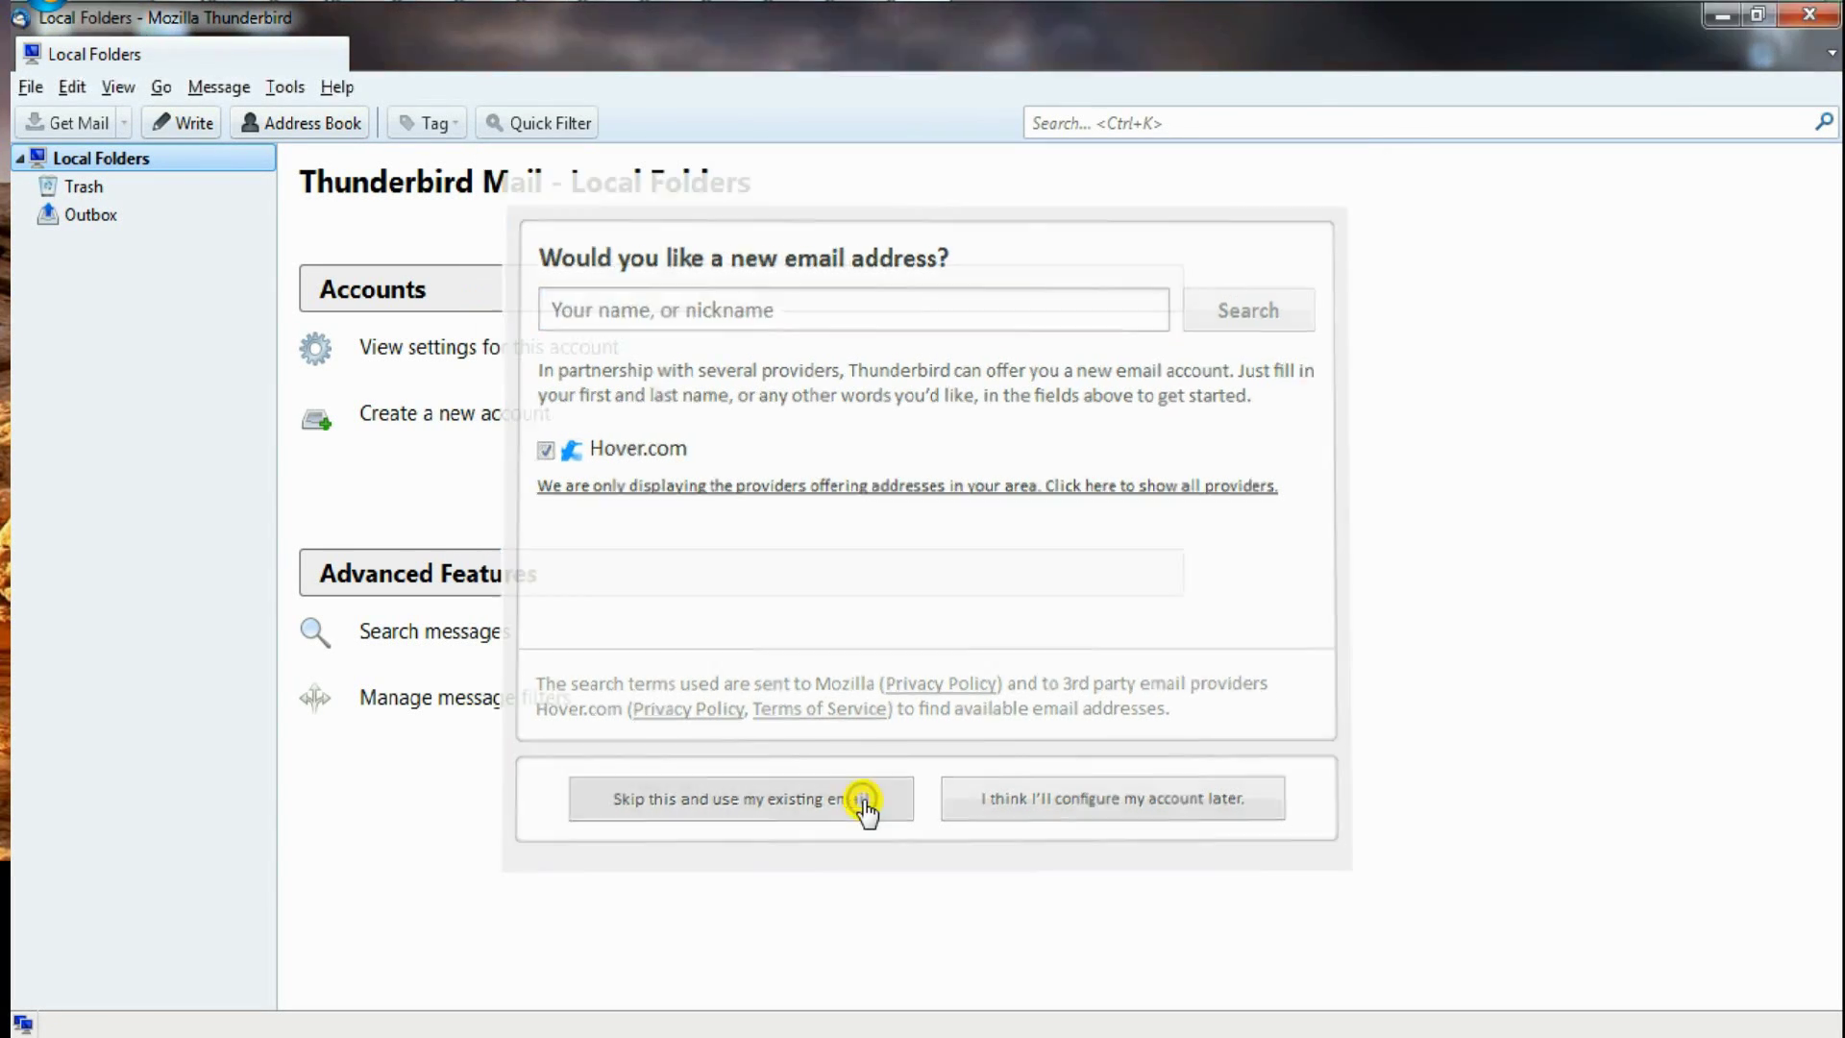
pyautogui.click(852, 300)
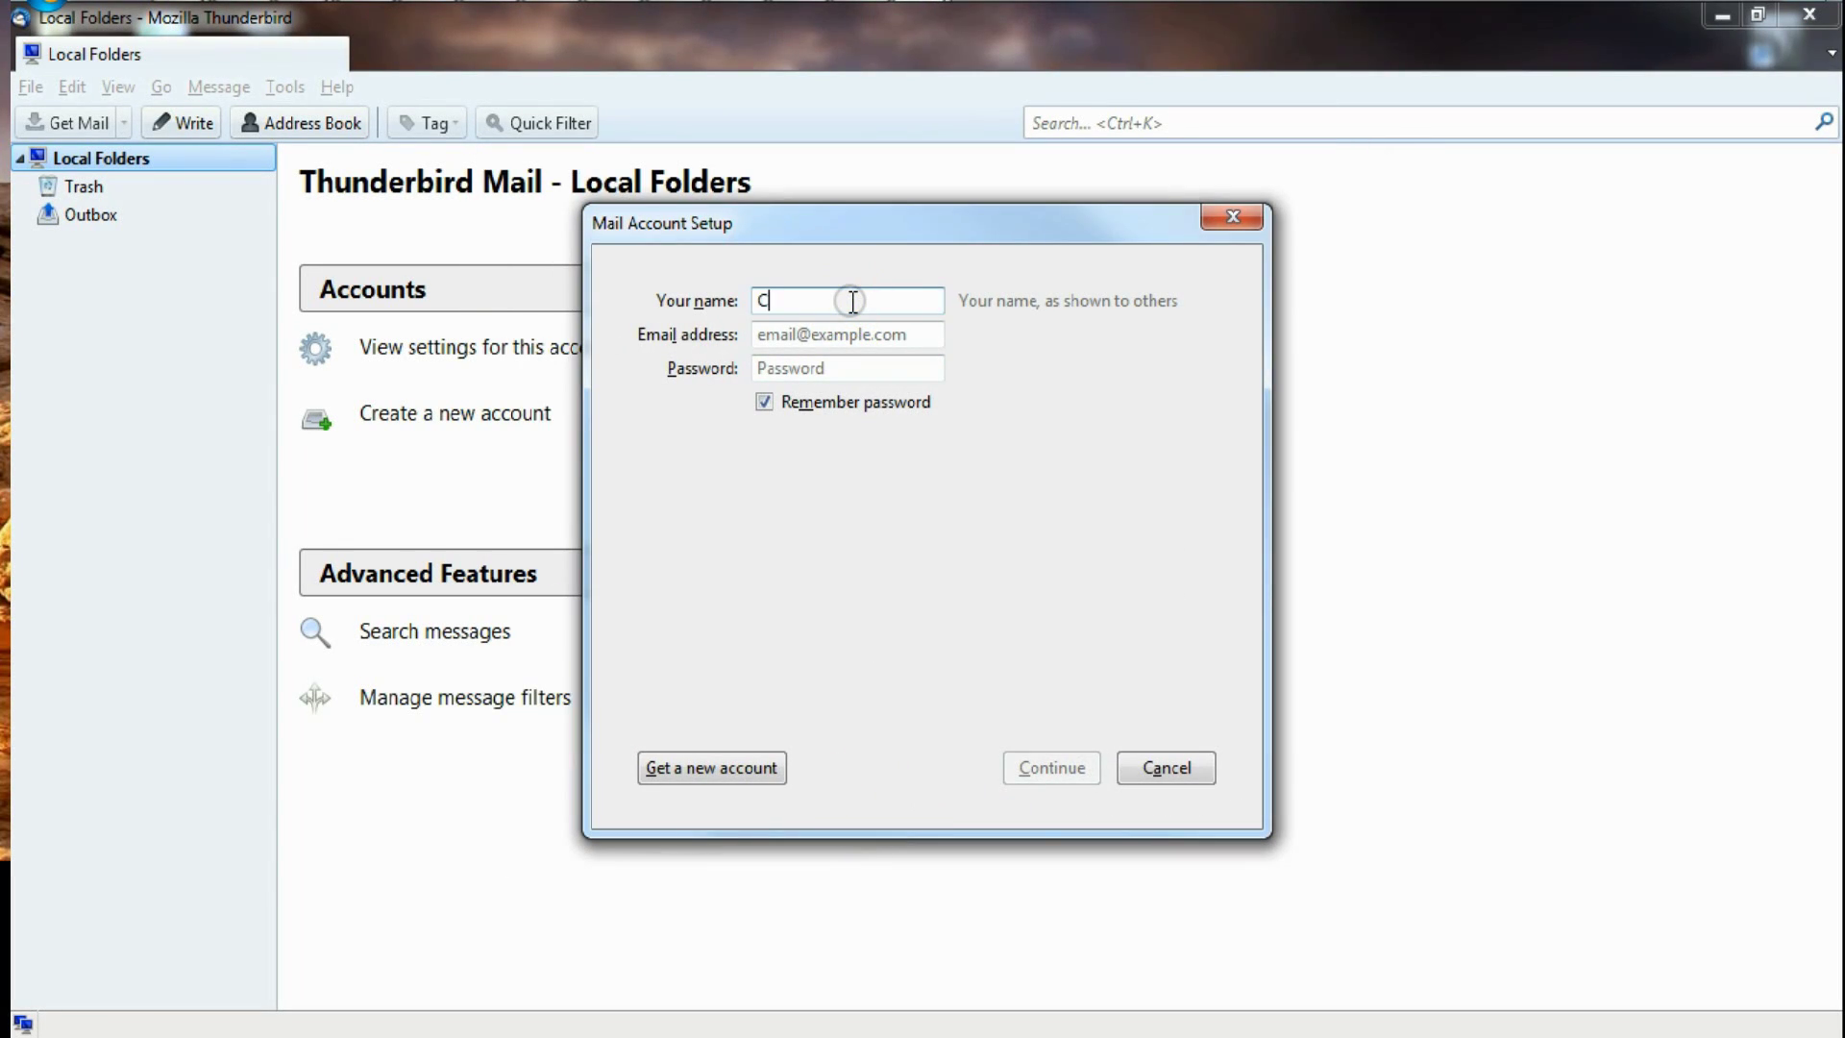
pyautogui.press('Tab')
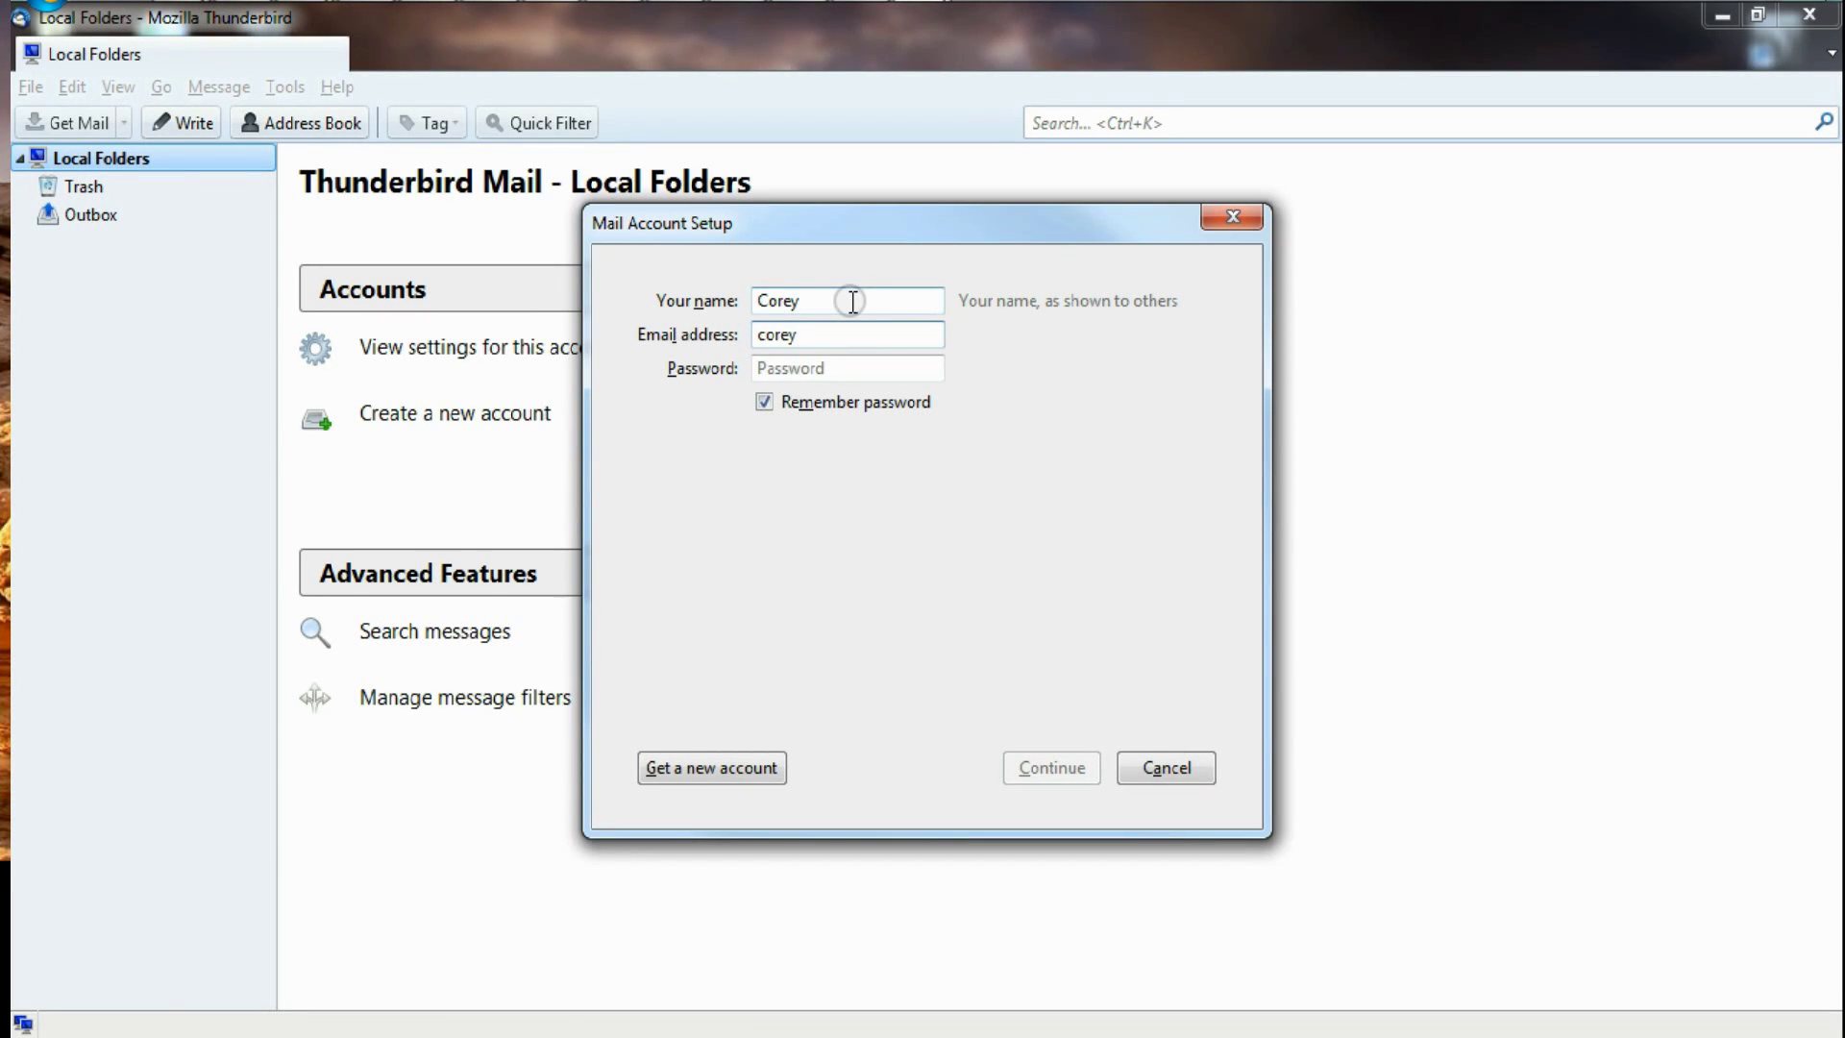
pyautogui.write('belovedreigns.com')
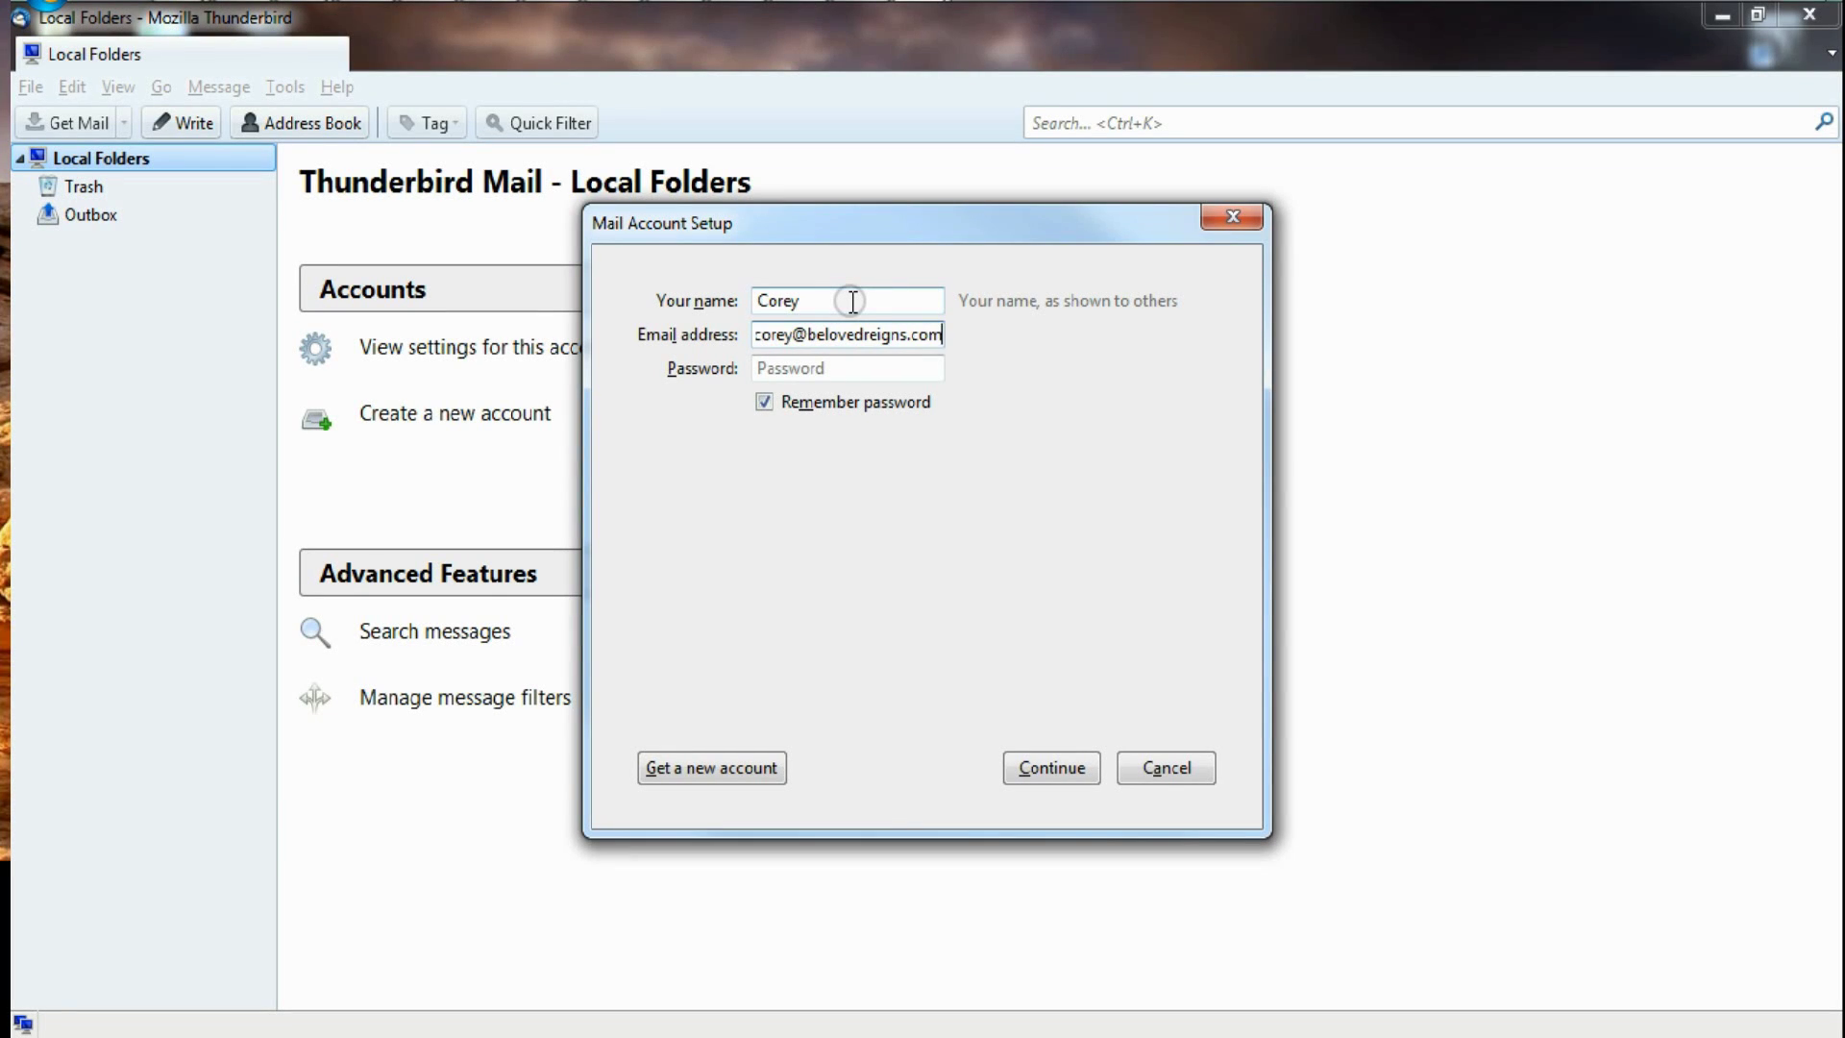
pyautogui.press('Tab')
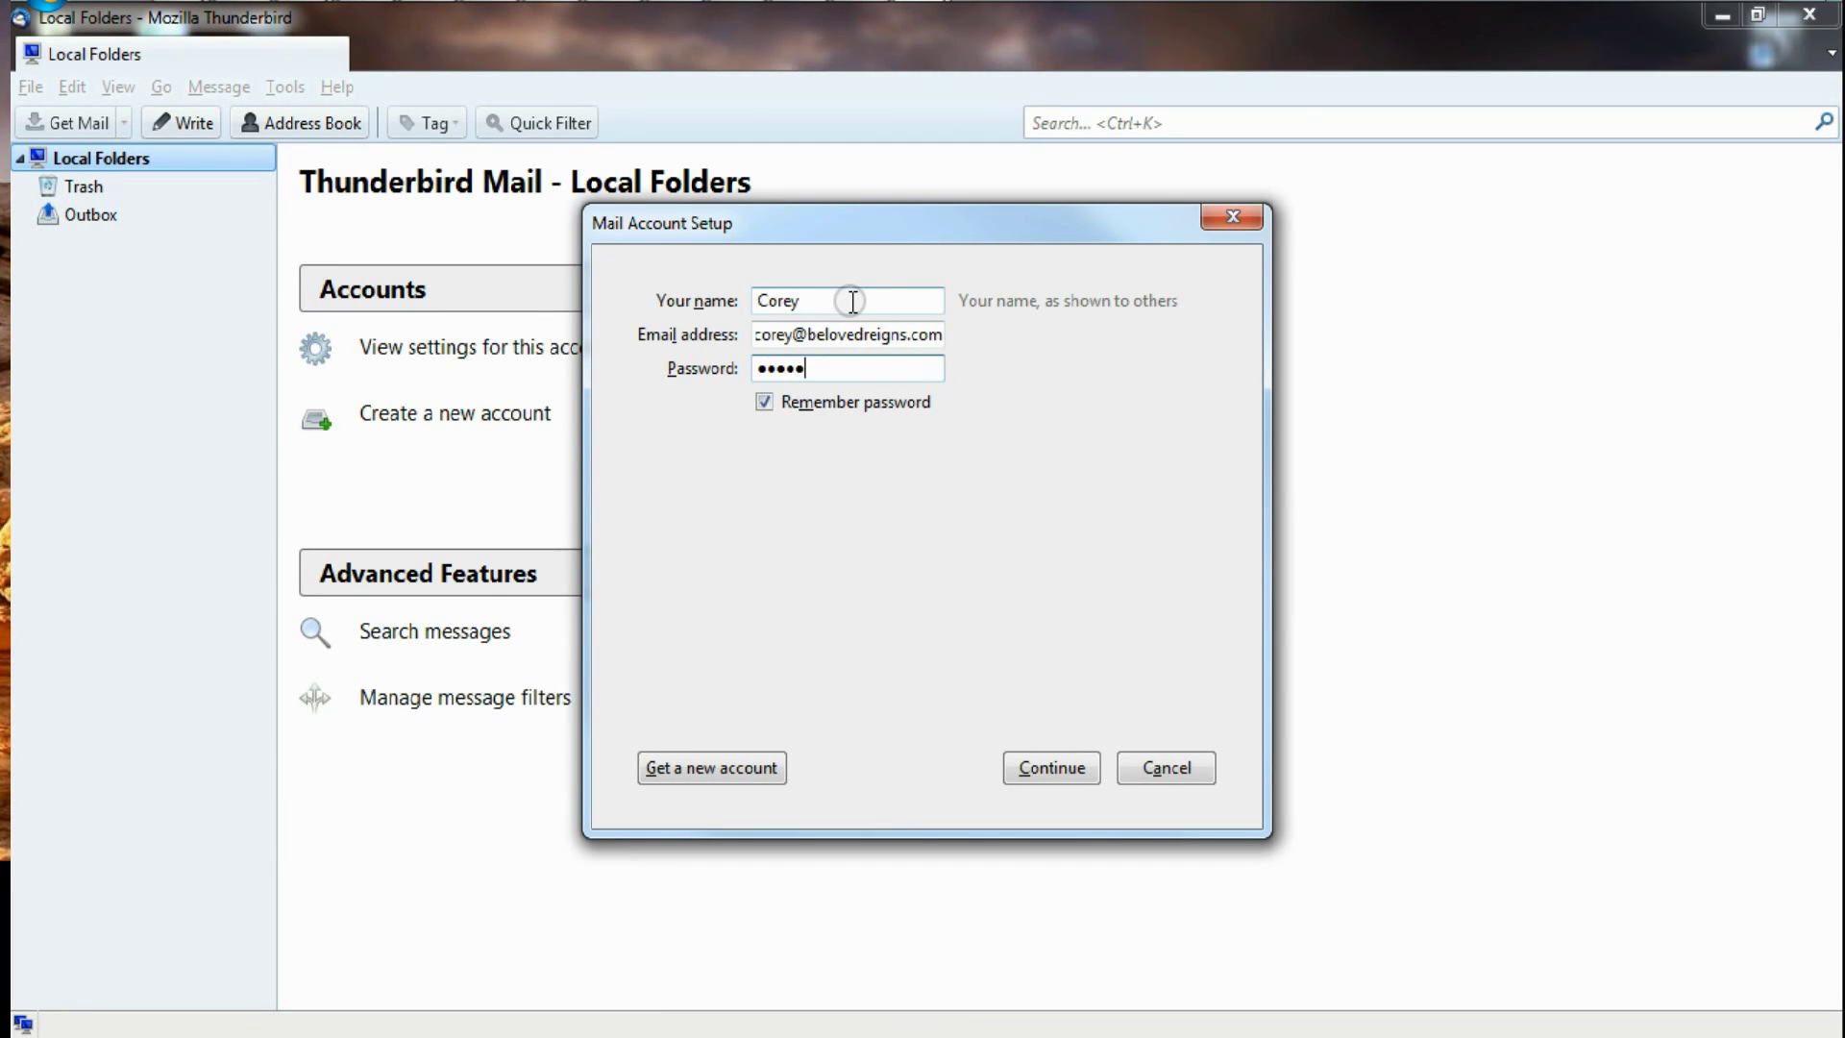
pyautogui.click(1053, 770)
pyautogui.click(859, 555)
# Switch to manual configuration and keep POP3 as the incoming protocol.
pyautogui.click(862, 767)
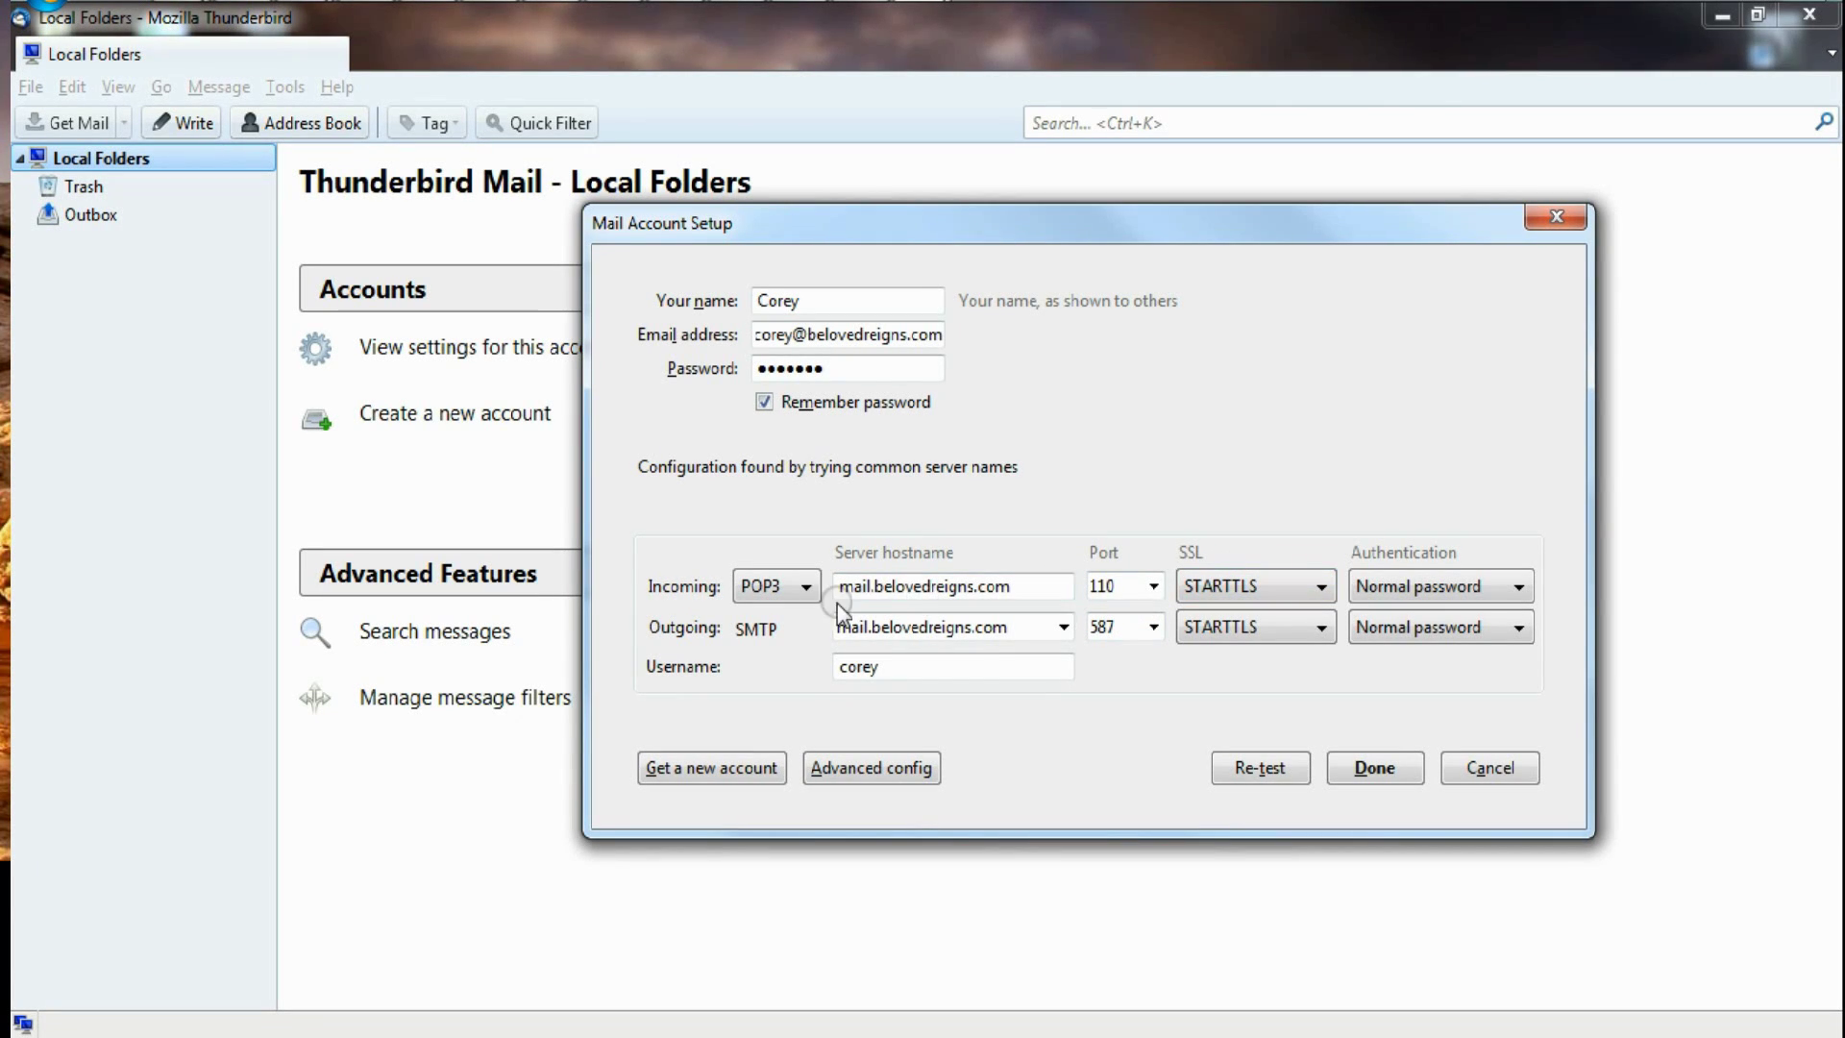
pyautogui.click(806, 591)
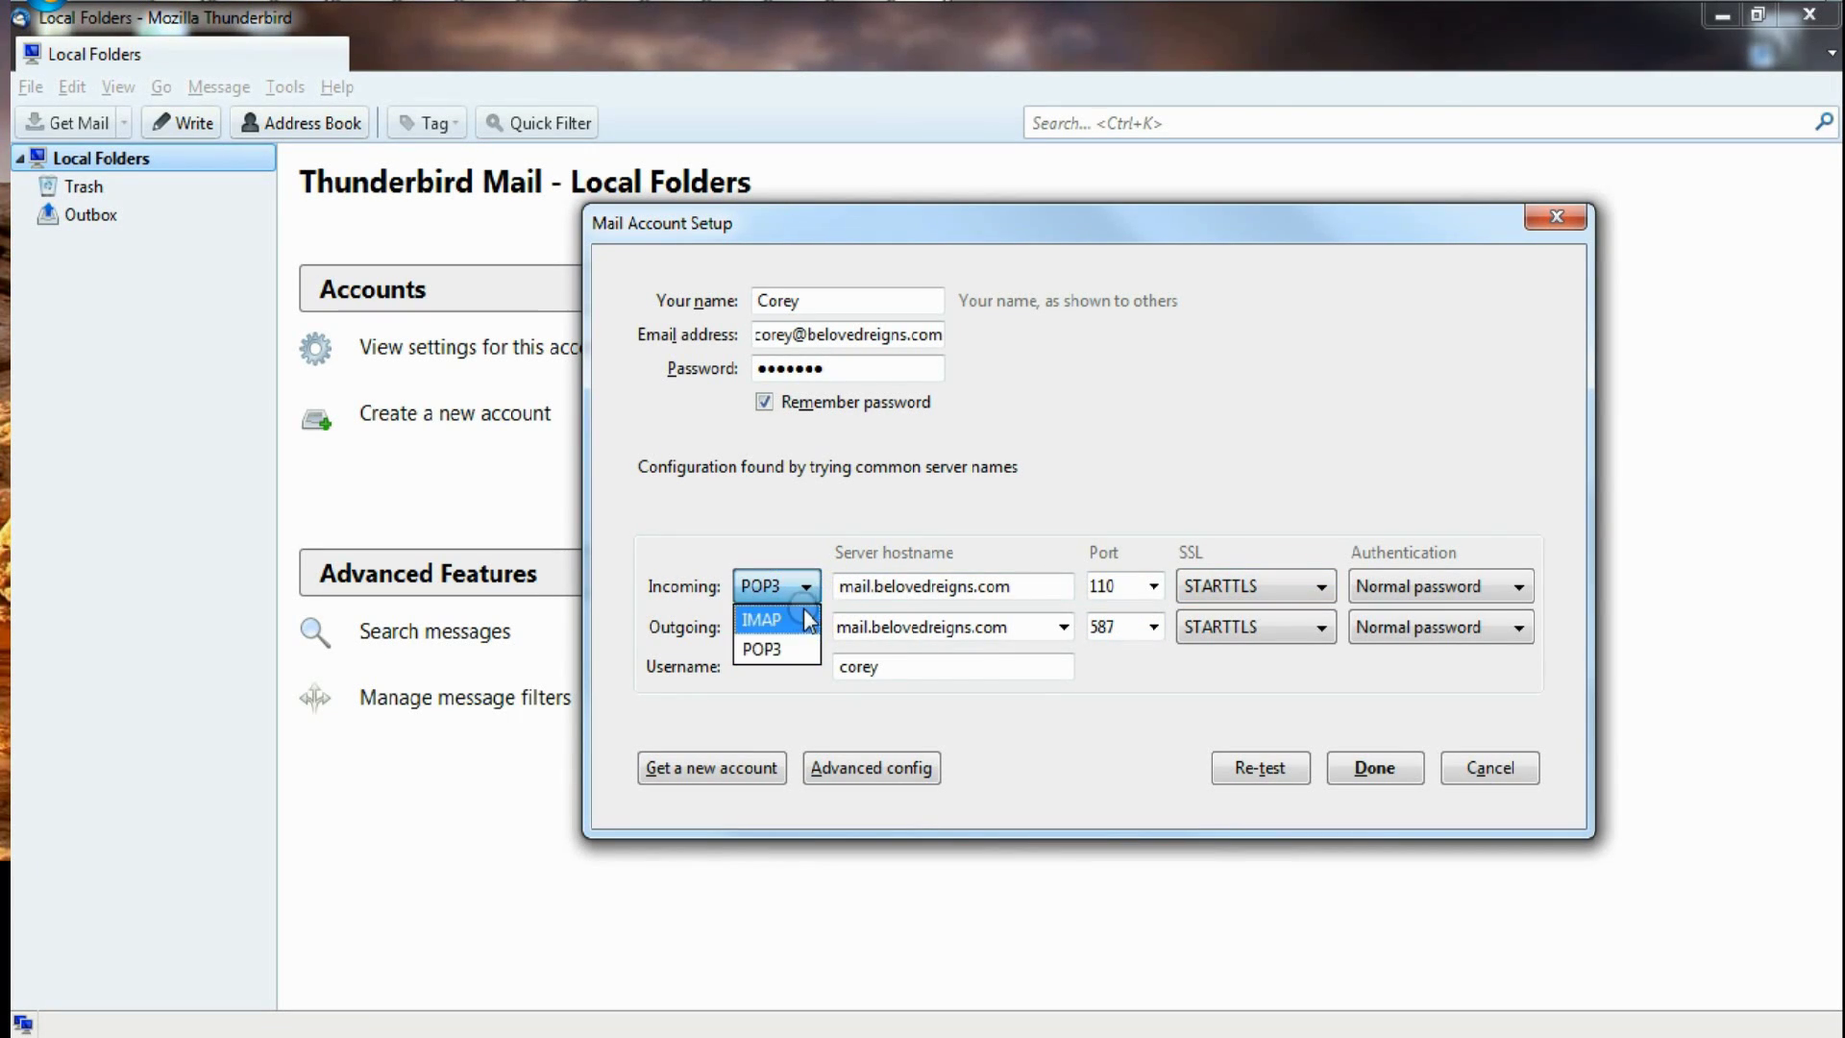
pyautogui.click(778, 646)
# Set the username to the full email address, re-test the server settings and create the account.
pyautogui.click(919, 668)
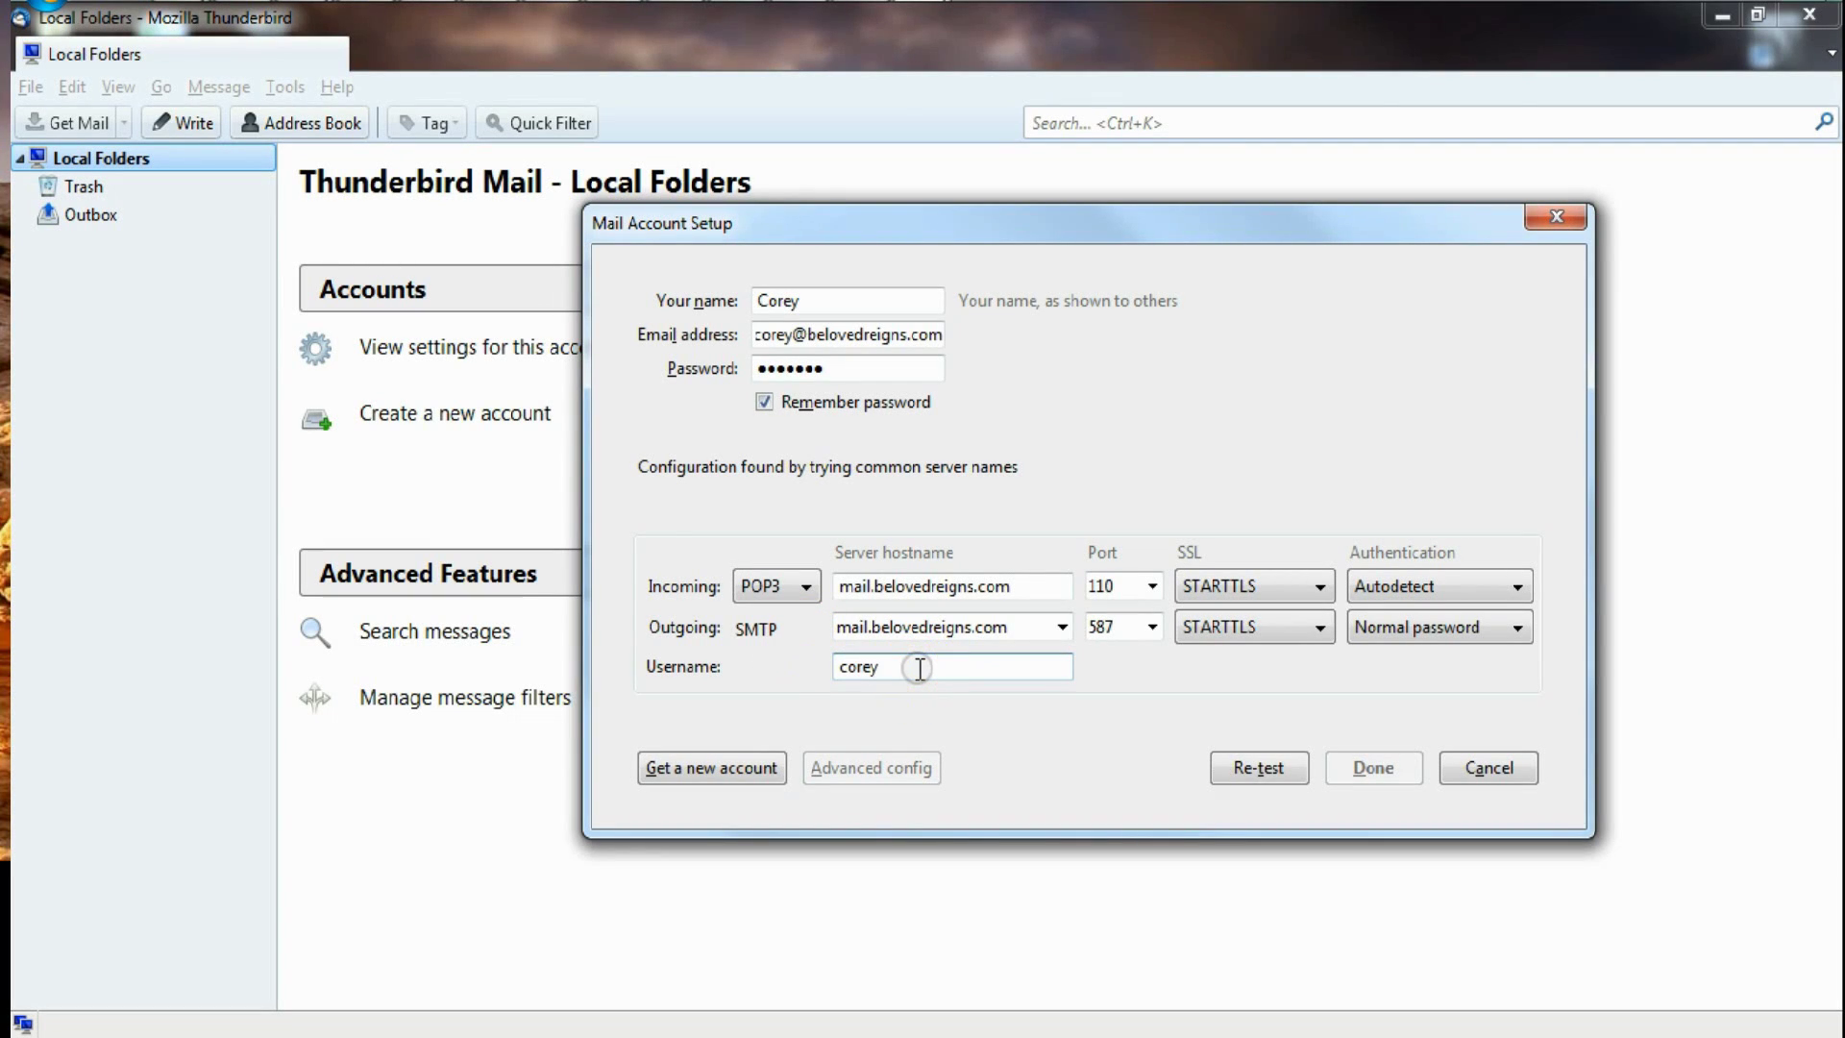
pyautogui.doubleClick(919, 668)
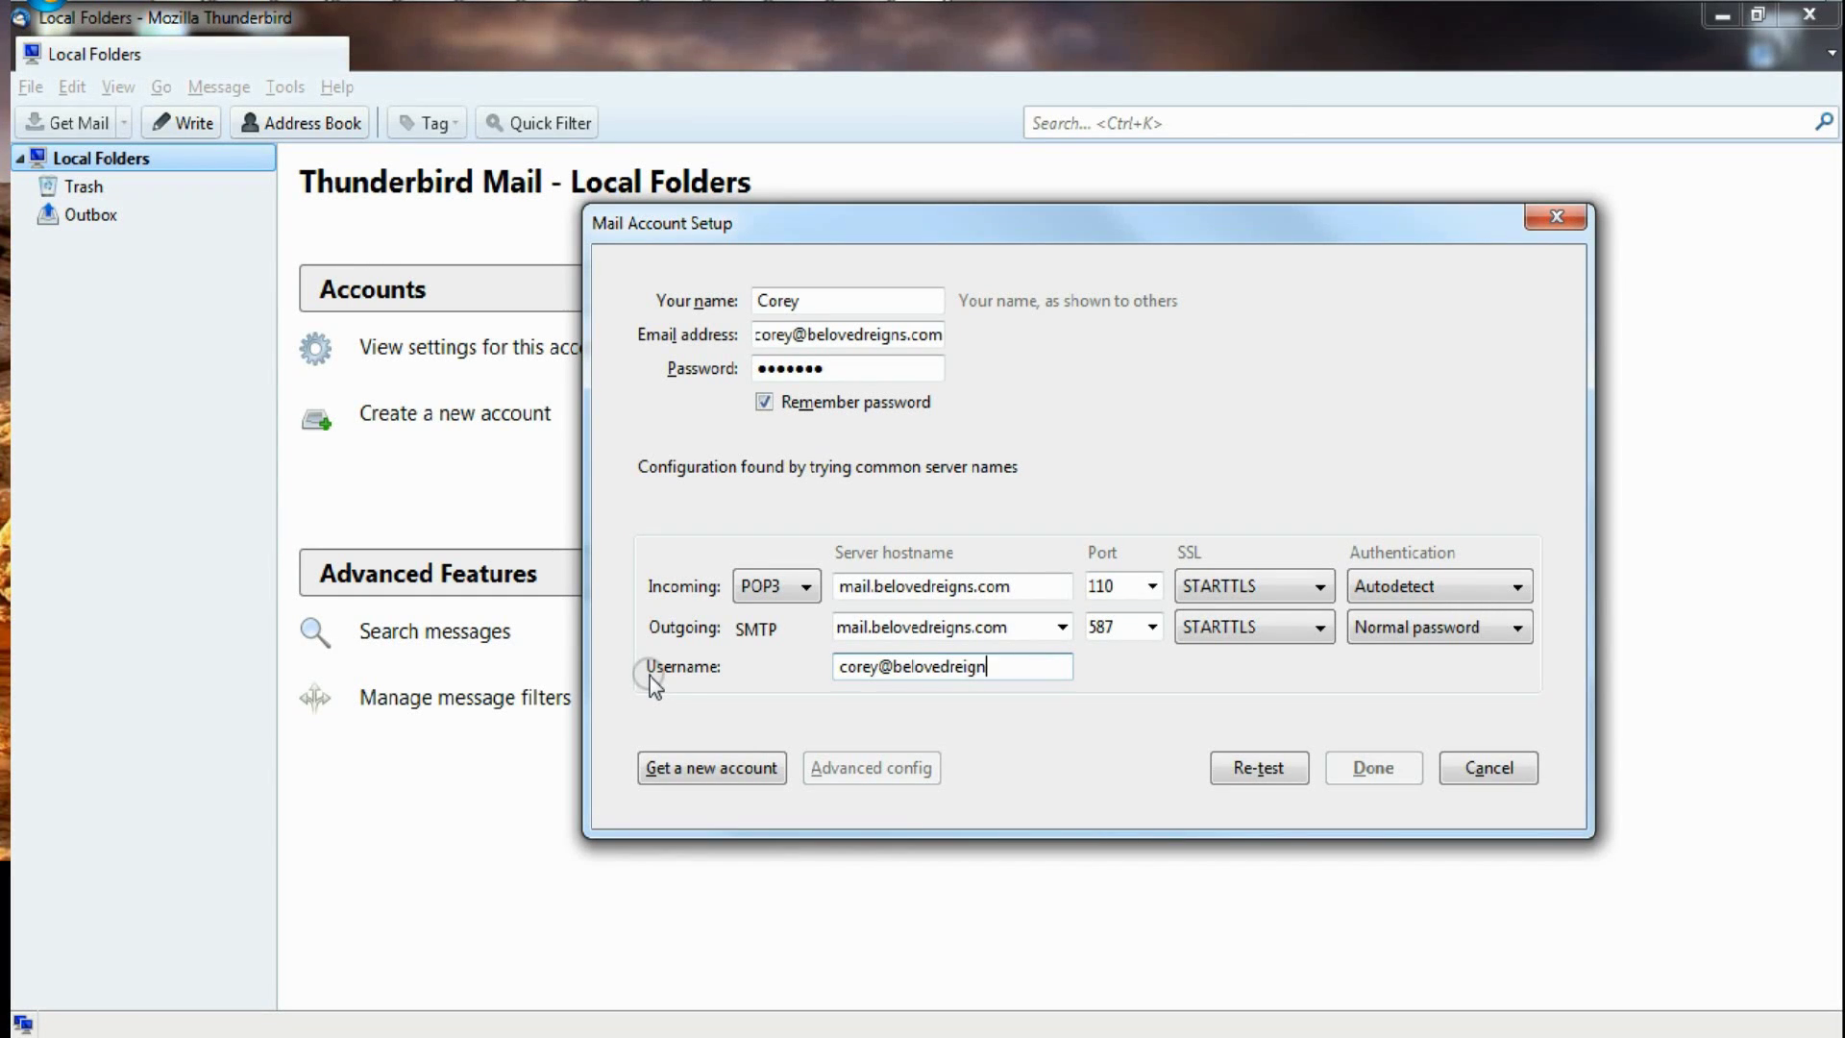
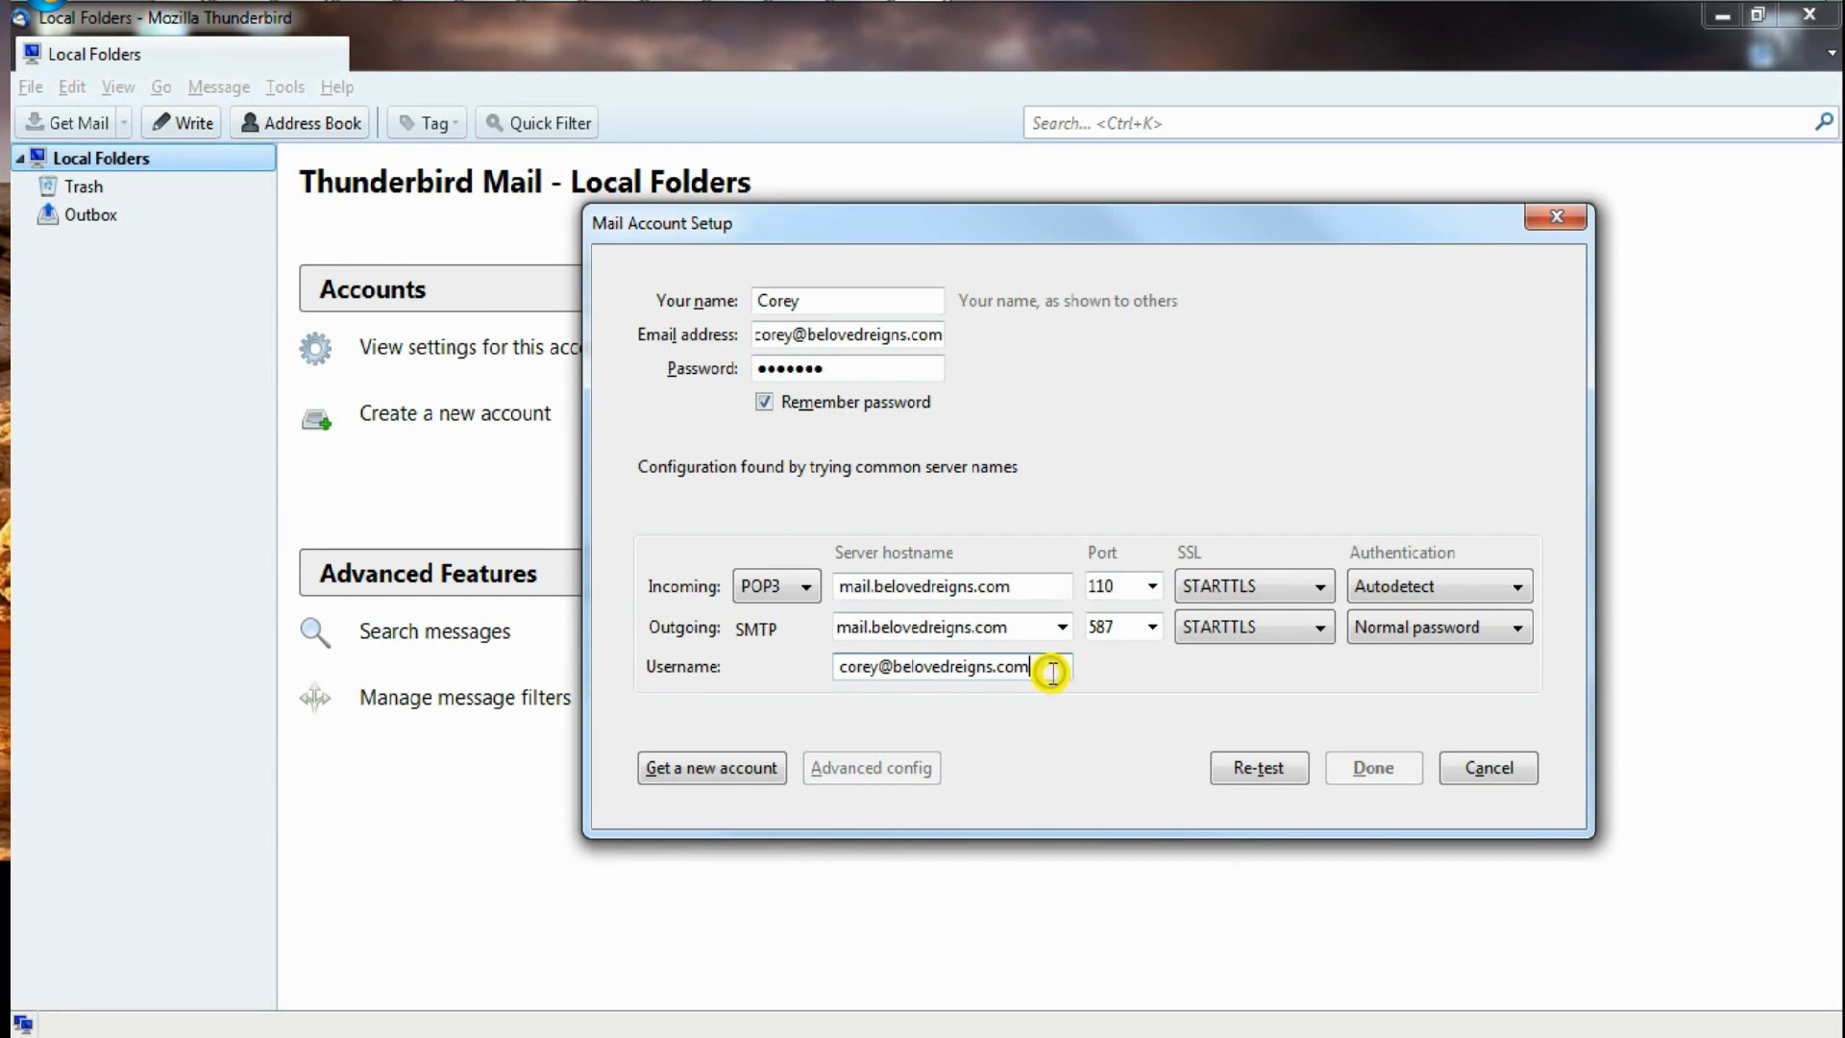
pyautogui.moveTo(1026, 585); pyautogui.dragTo(801, 615)
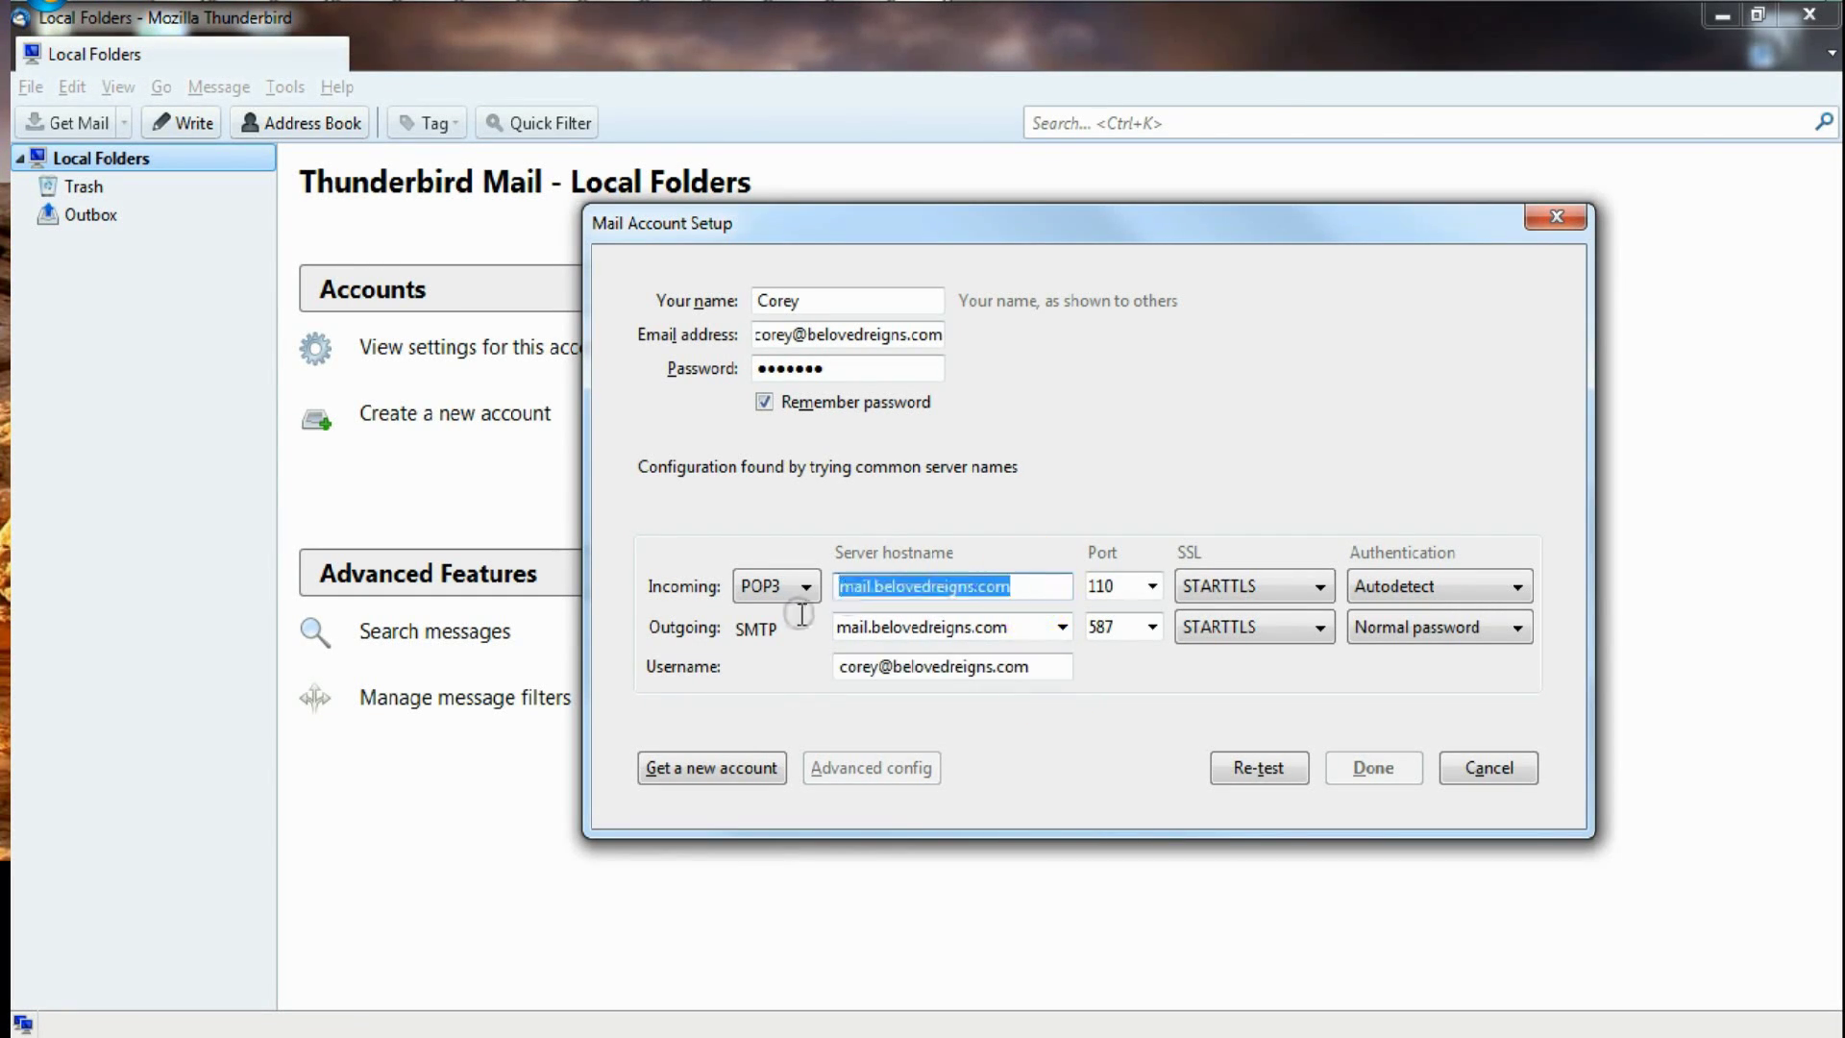
pyautogui.moveTo(1048, 631); pyautogui.dragTo(785, 641)
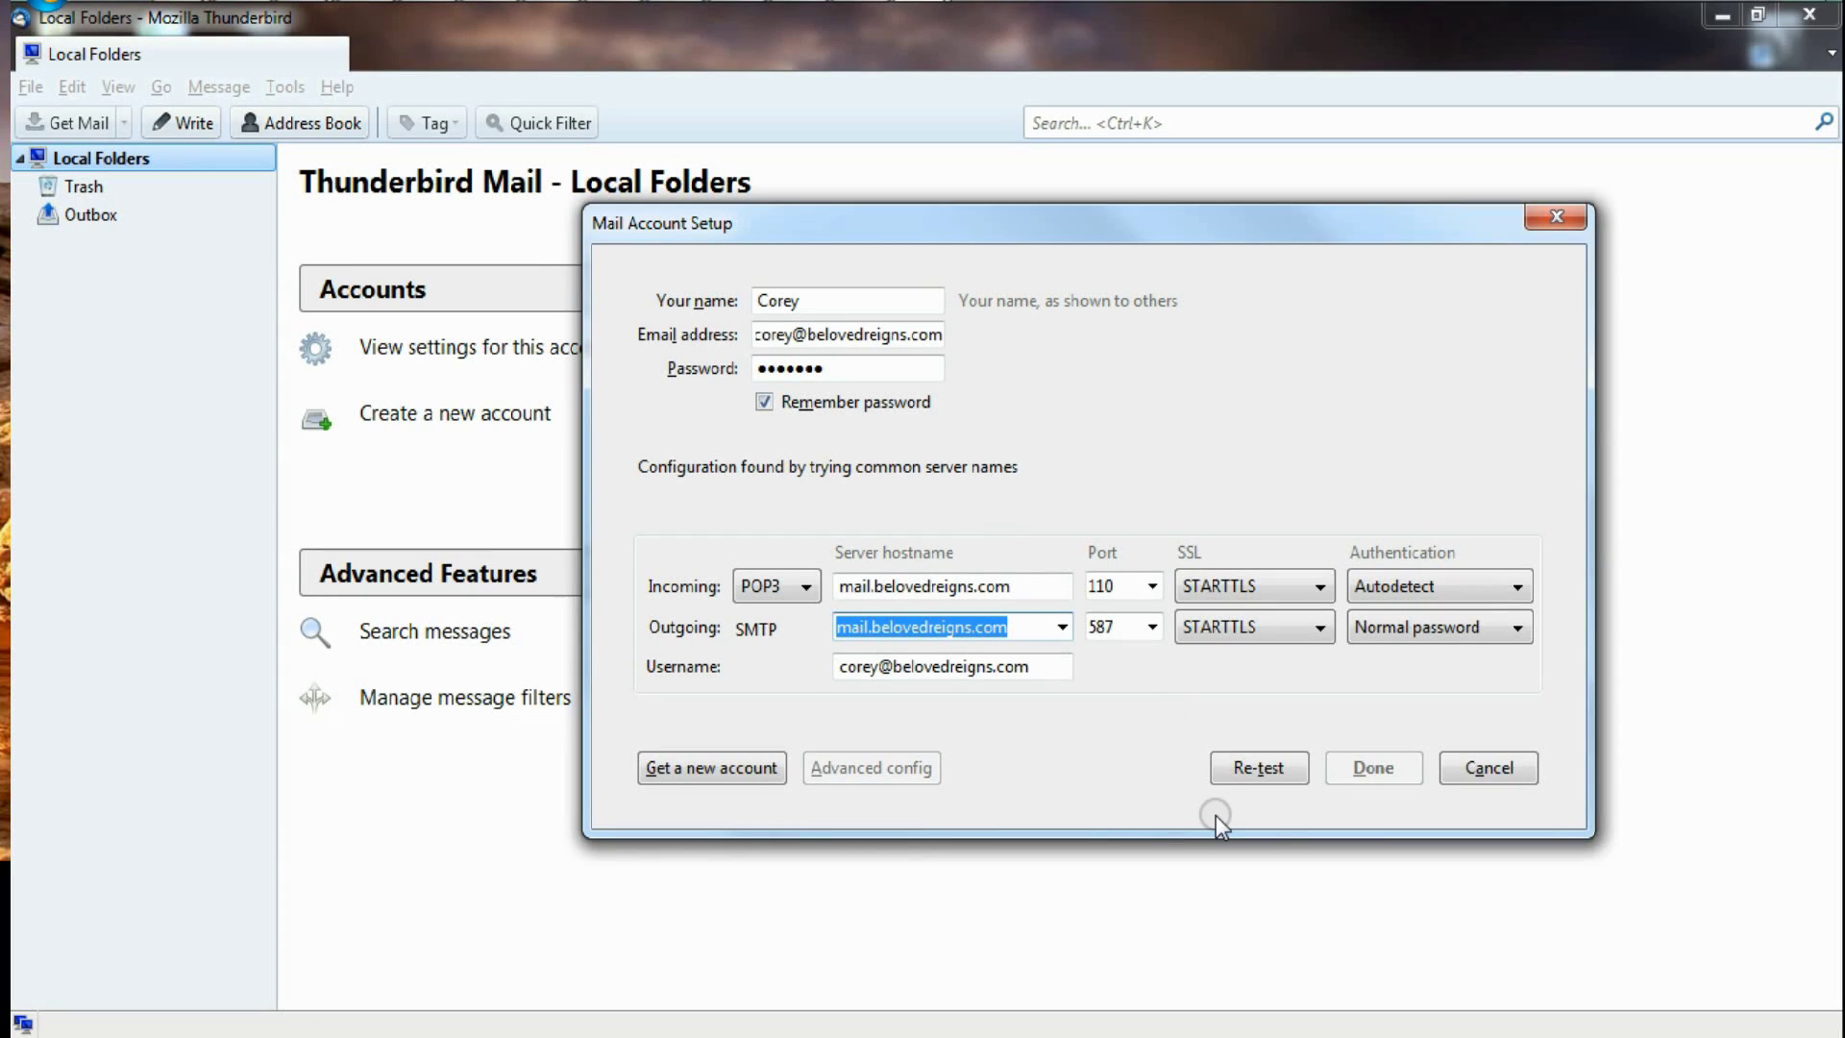
pyautogui.click(1235, 773)
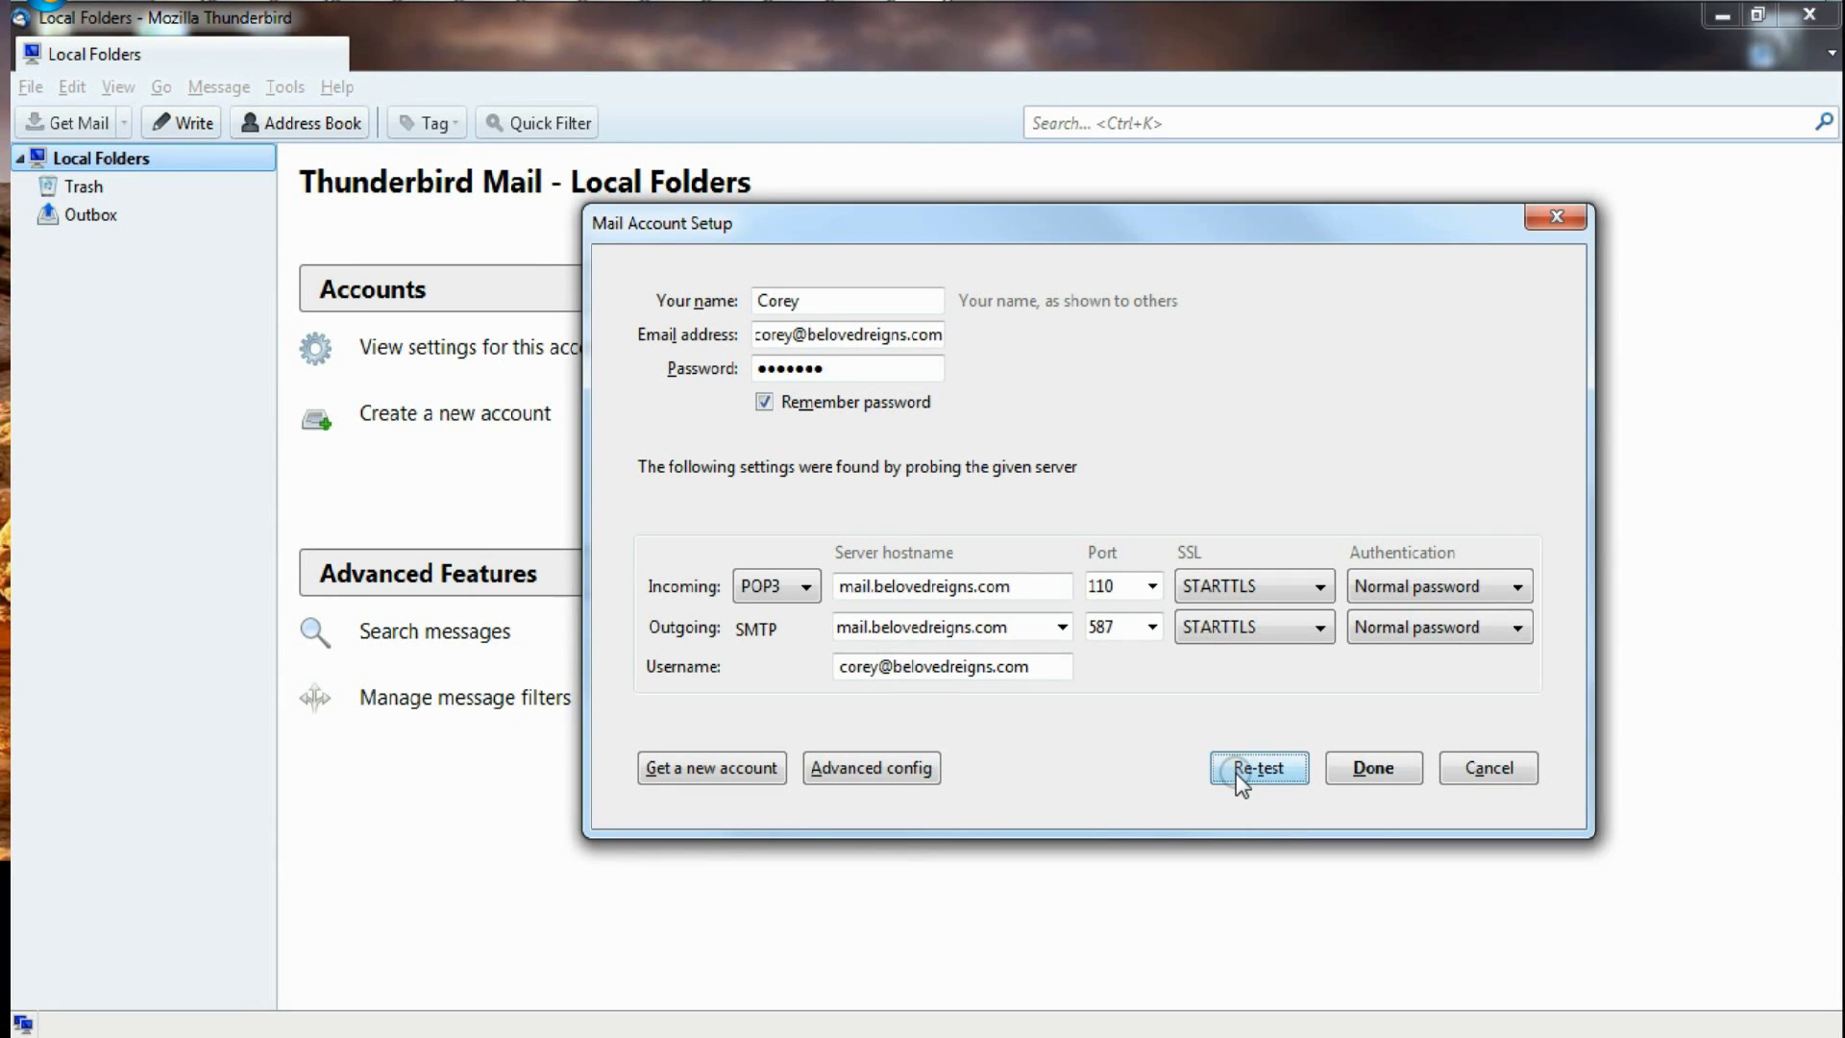
pyautogui.click(1372, 767)
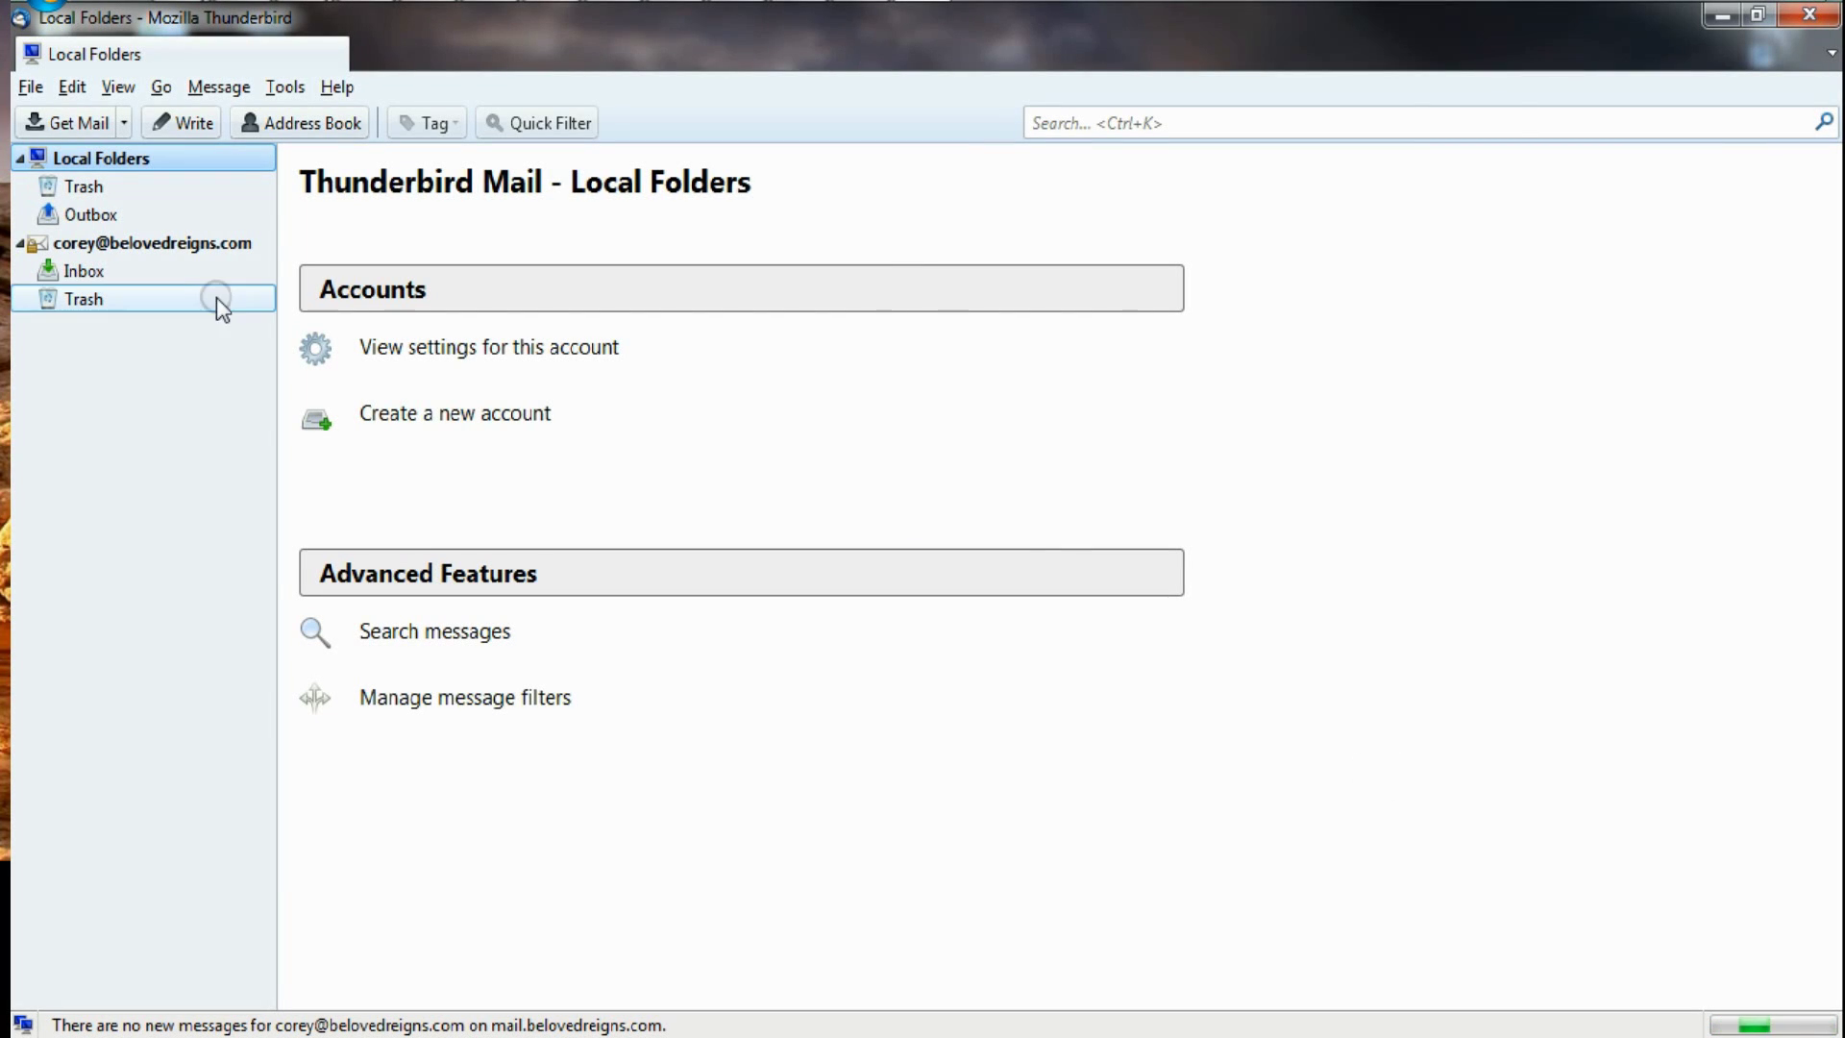
# Select the new account and its Inbox, then start a new message from it.
pyautogui.click(151, 243)
pyautogui.click(133, 270)
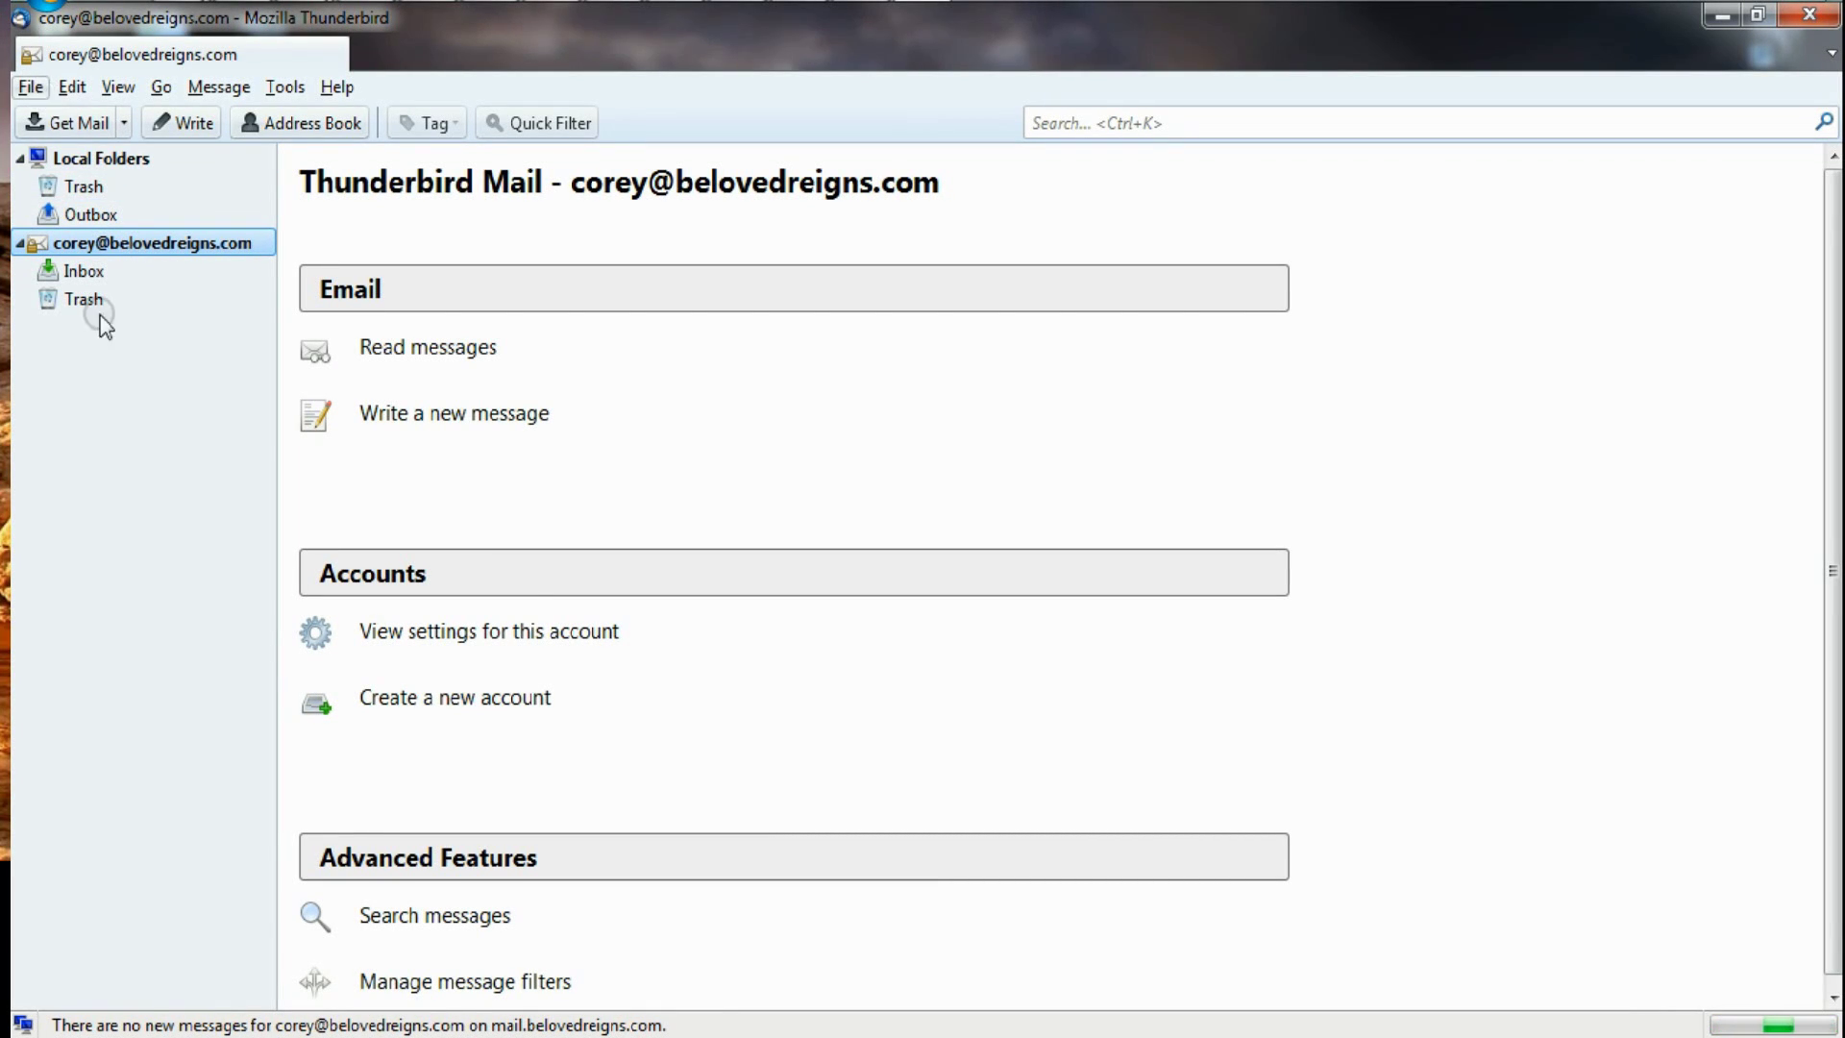
pyautogui.click(194, 127)
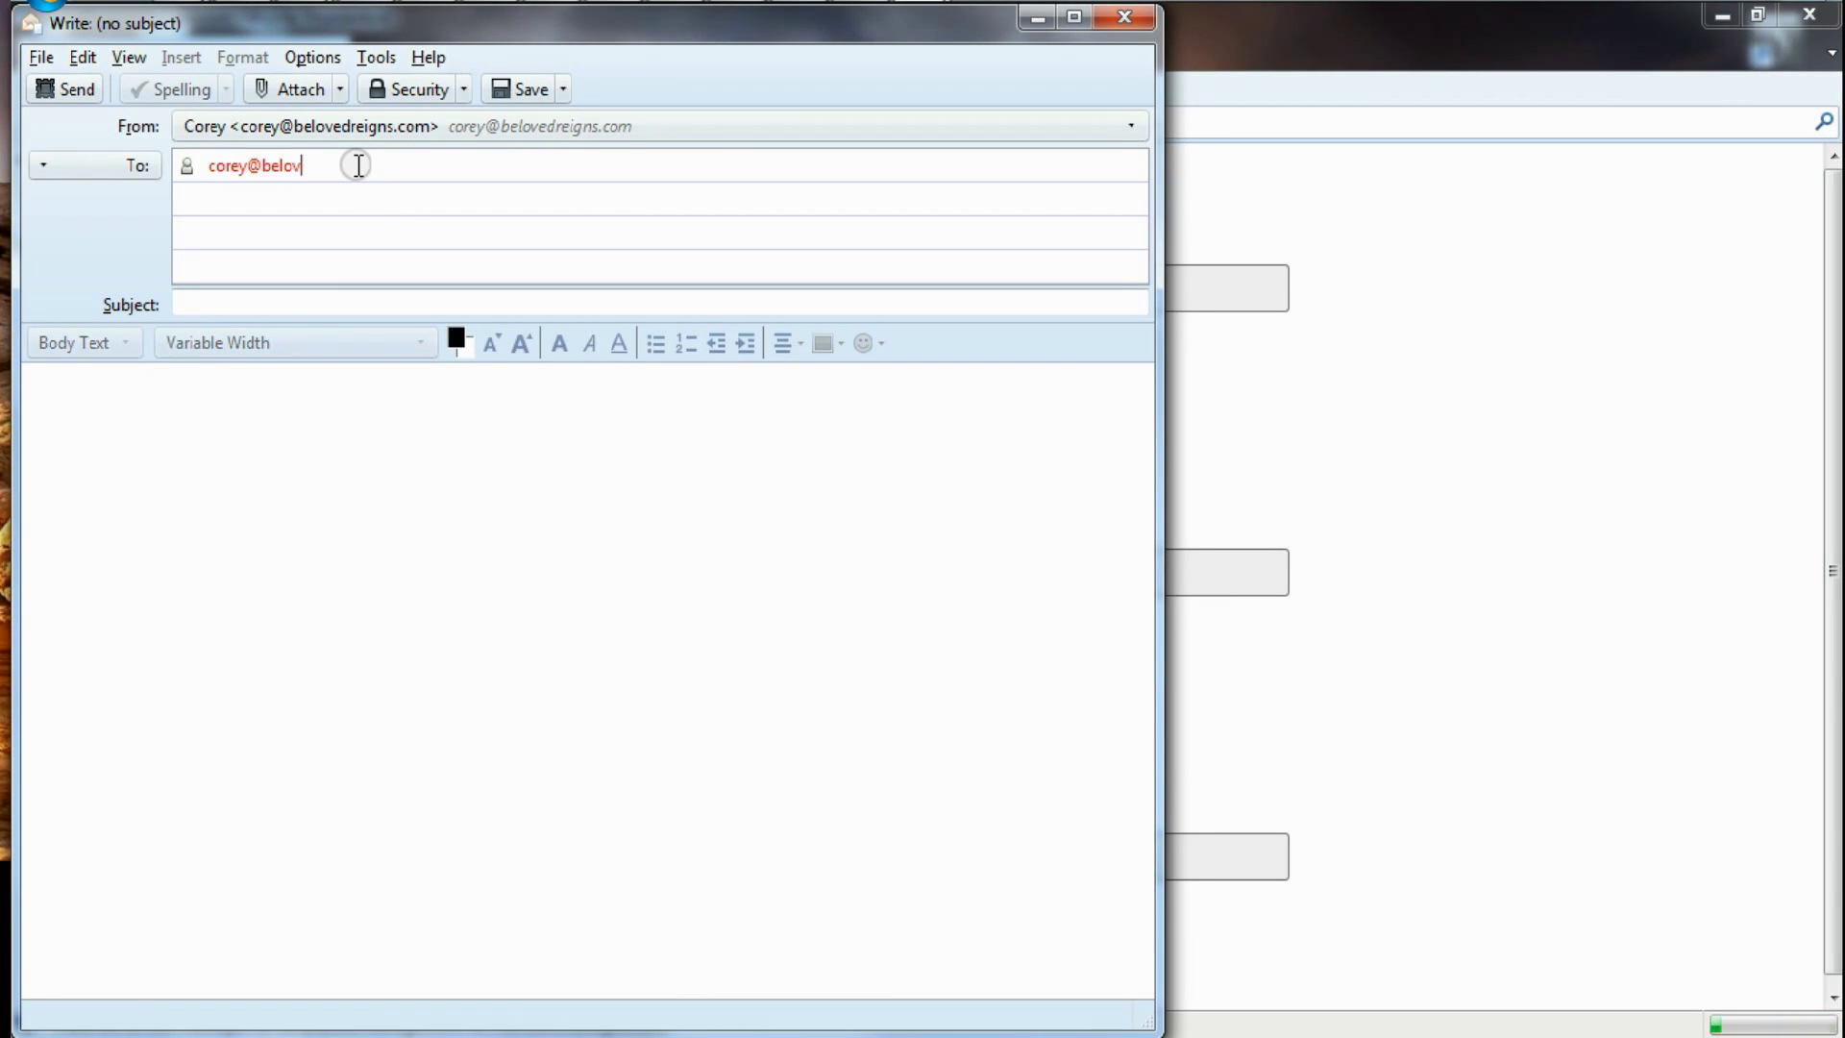
pyautogui.write('om')
pyautogui.press('Tab')
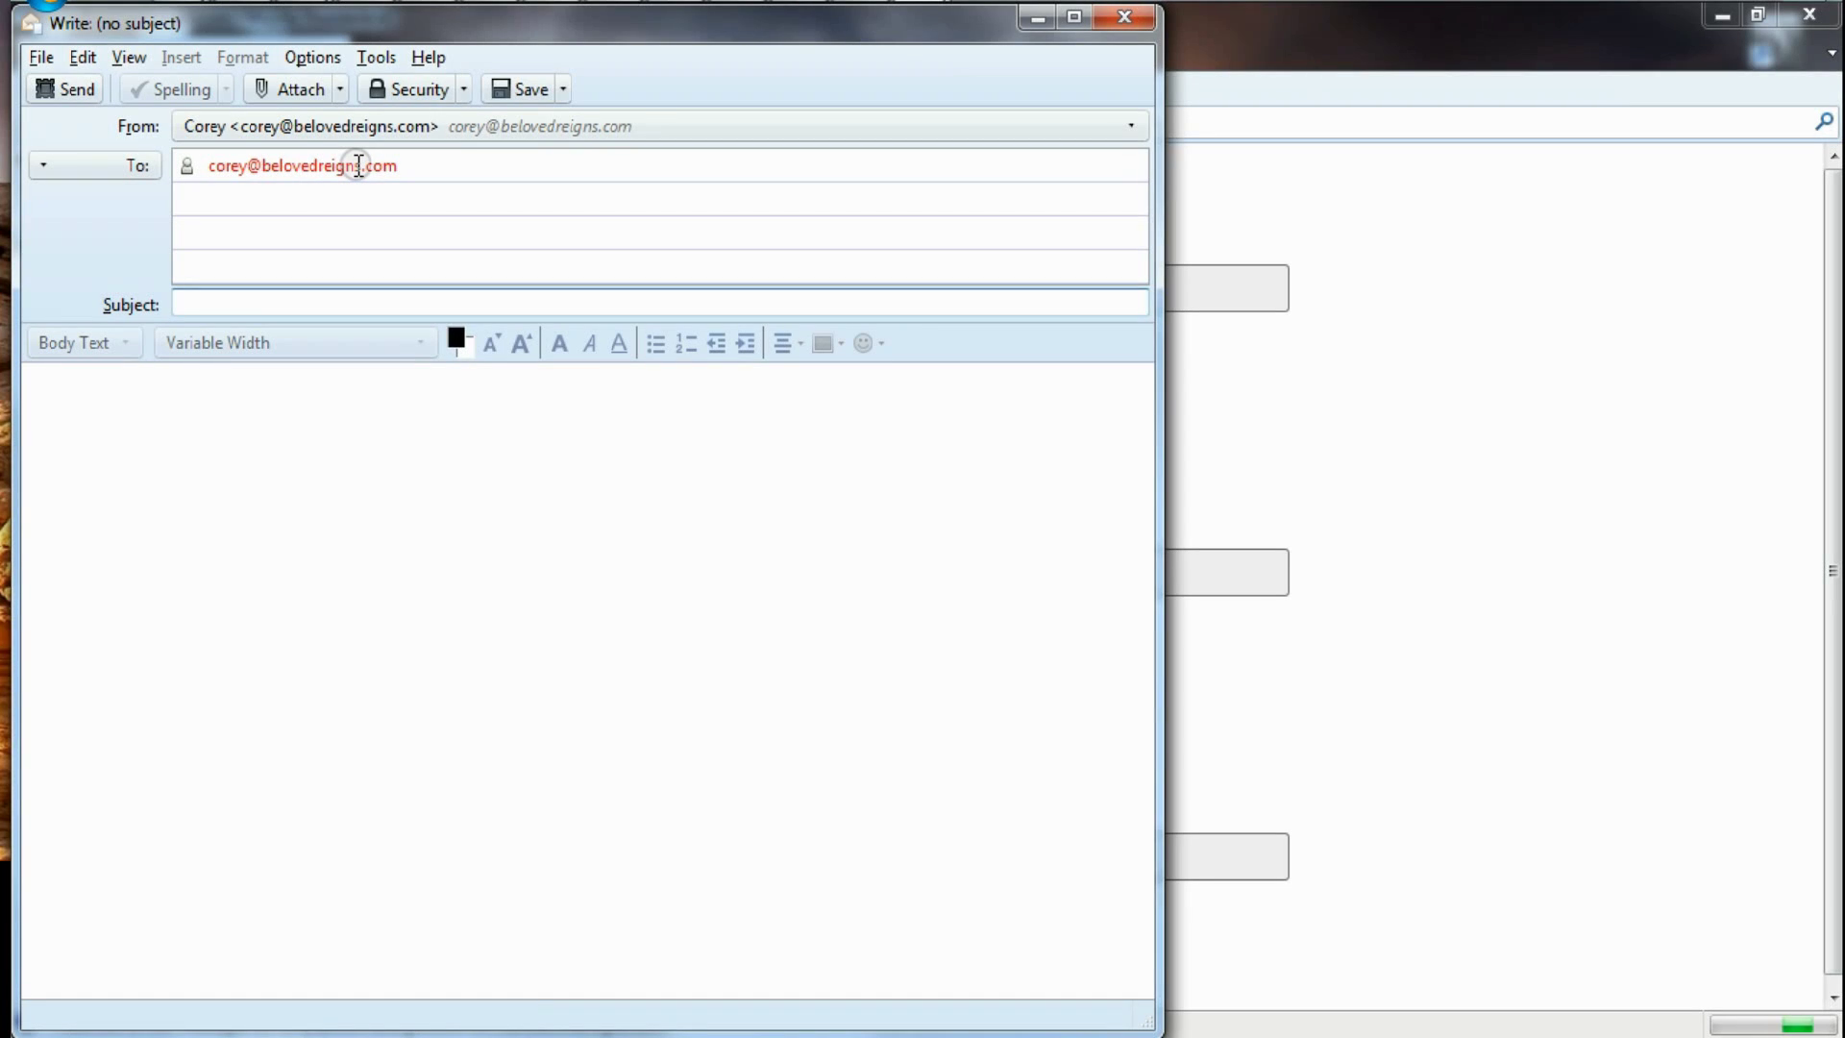
pyautogui.write('test')
pyautogui.press('Tab')
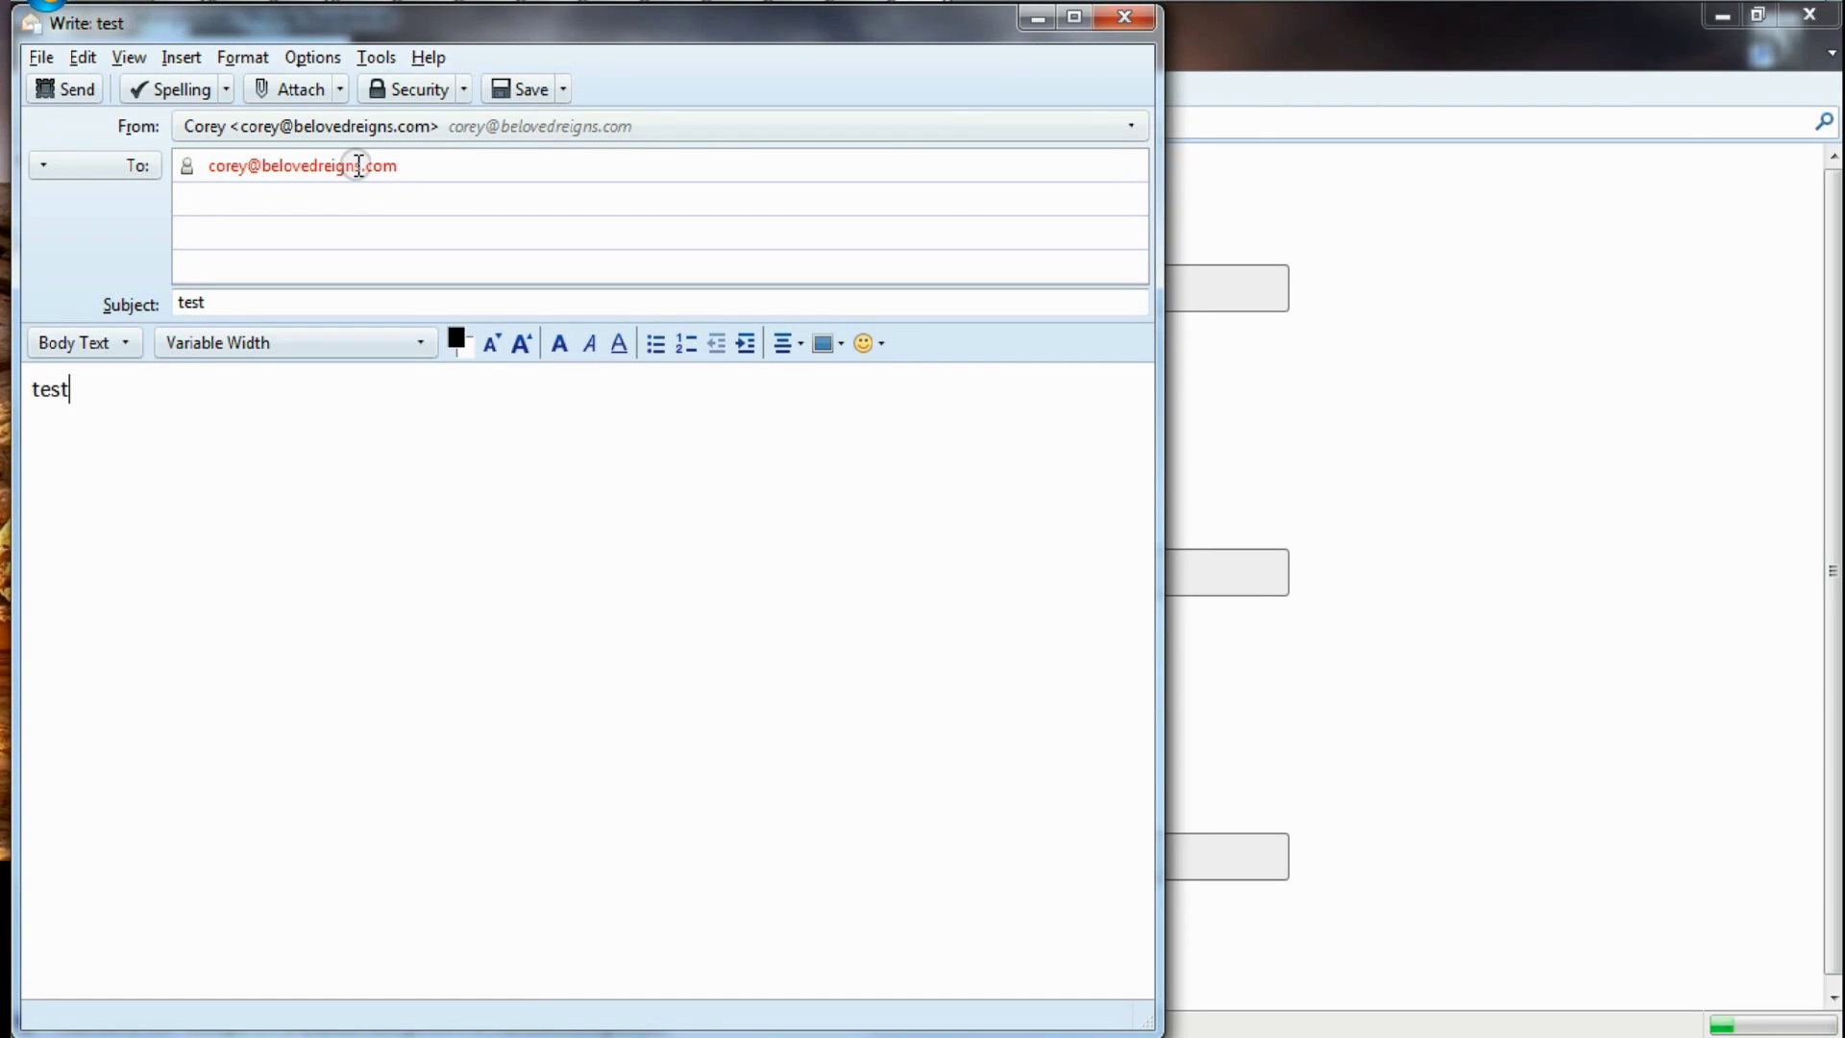
pyautogui.click(72, 94)
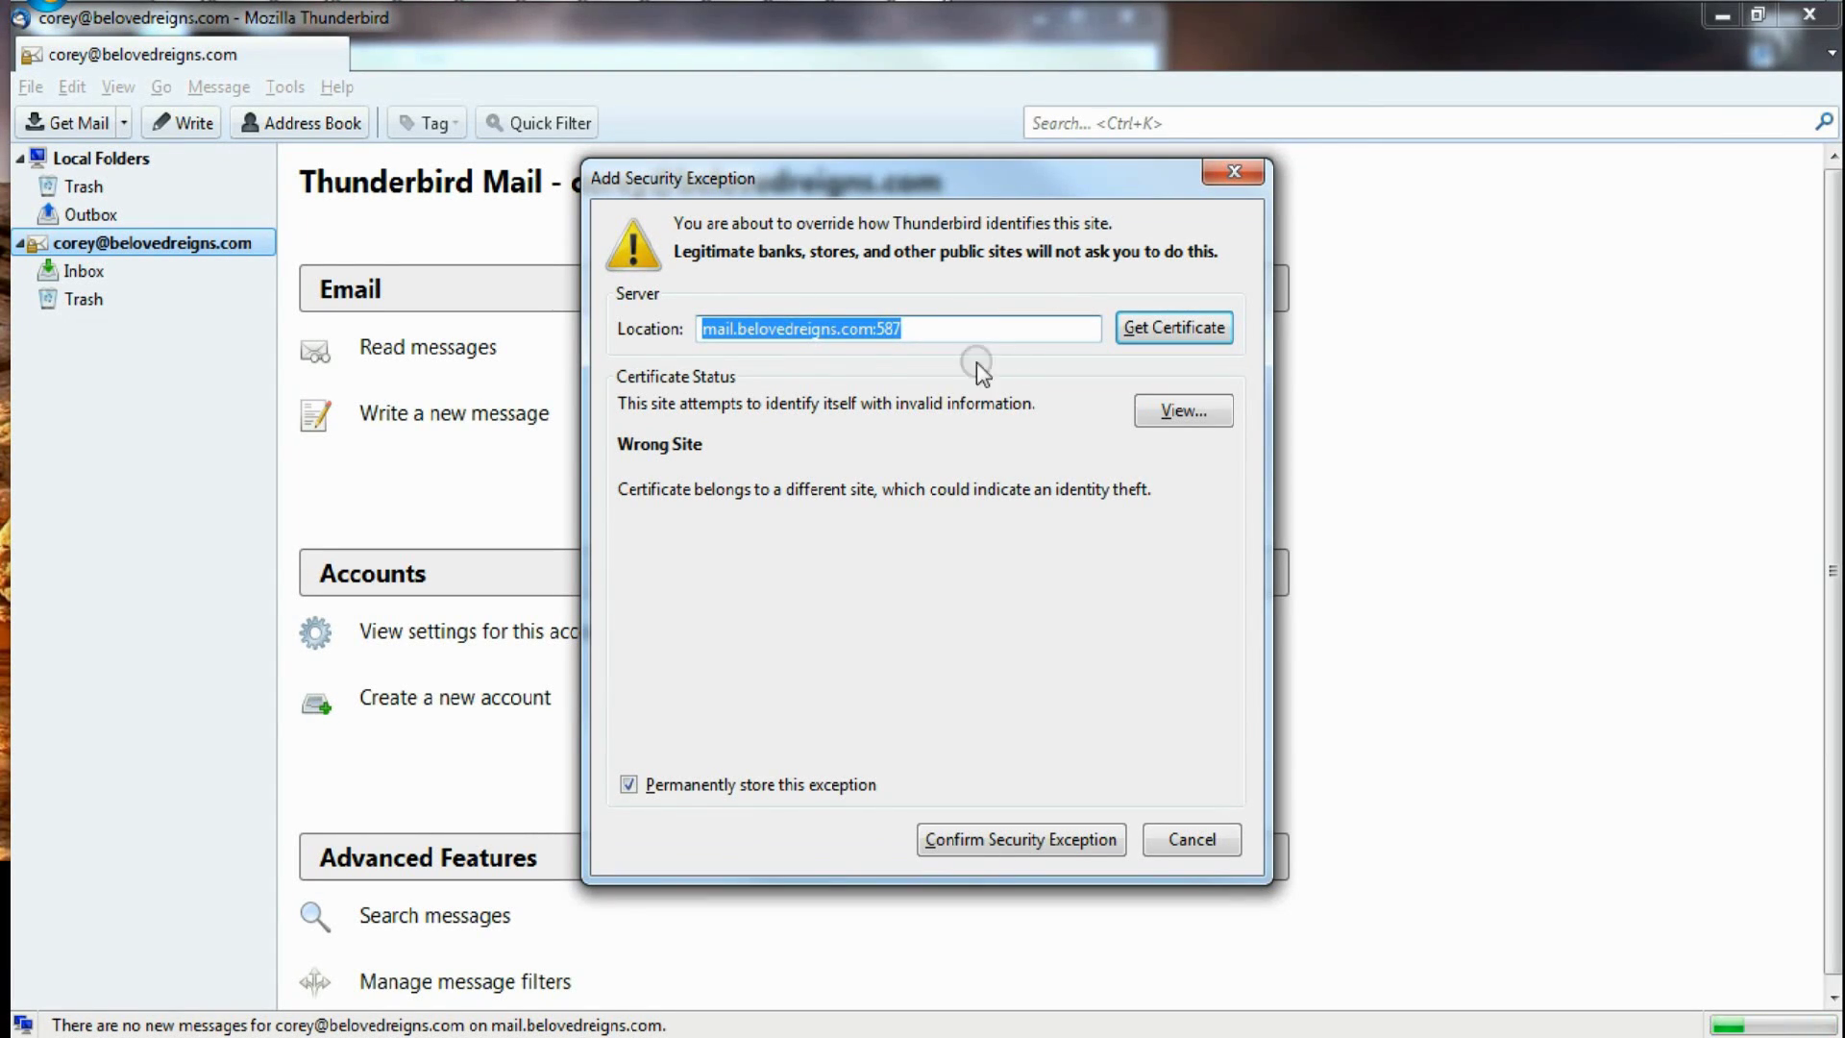
# Permanently confirm the mail server's certificate security exception and return to the Inbox.
pyautogui.moveTo(912, 330); pyautogui.dragTo(877, 327)
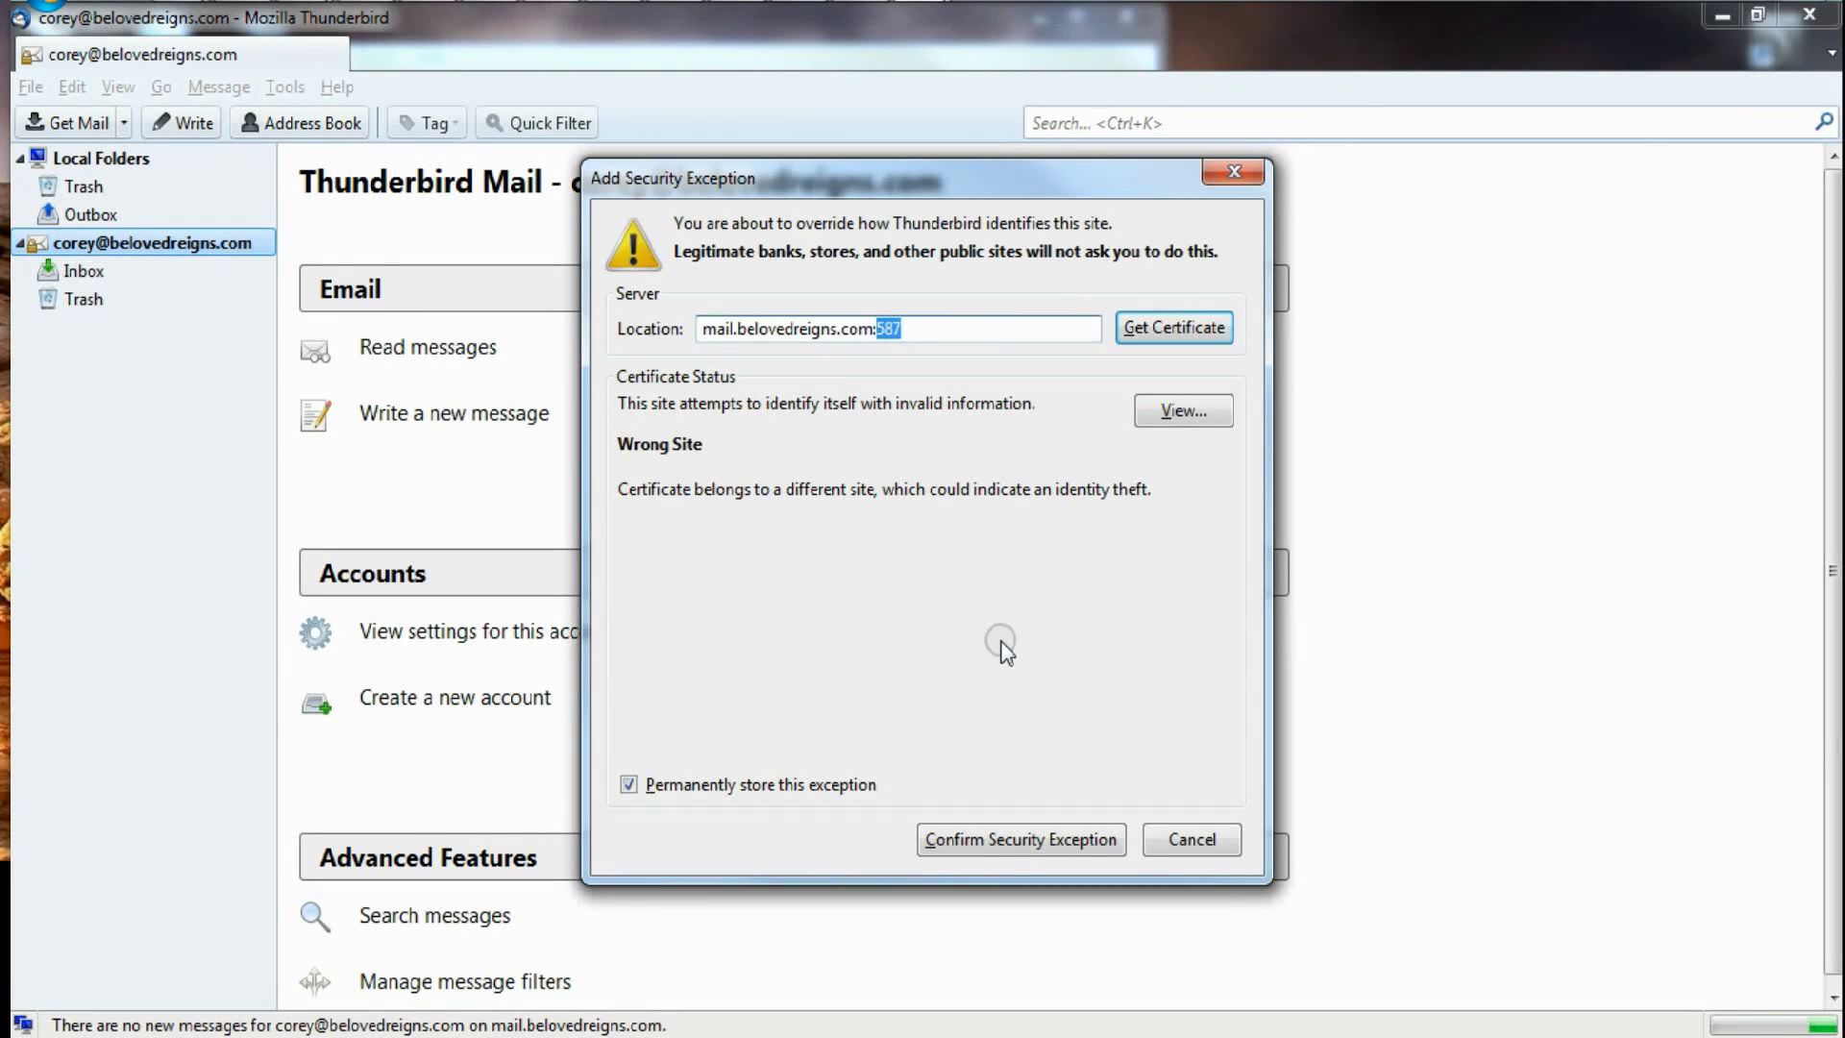
pyautogui.click(1020, 839)
pyautogui.click(81, 271)
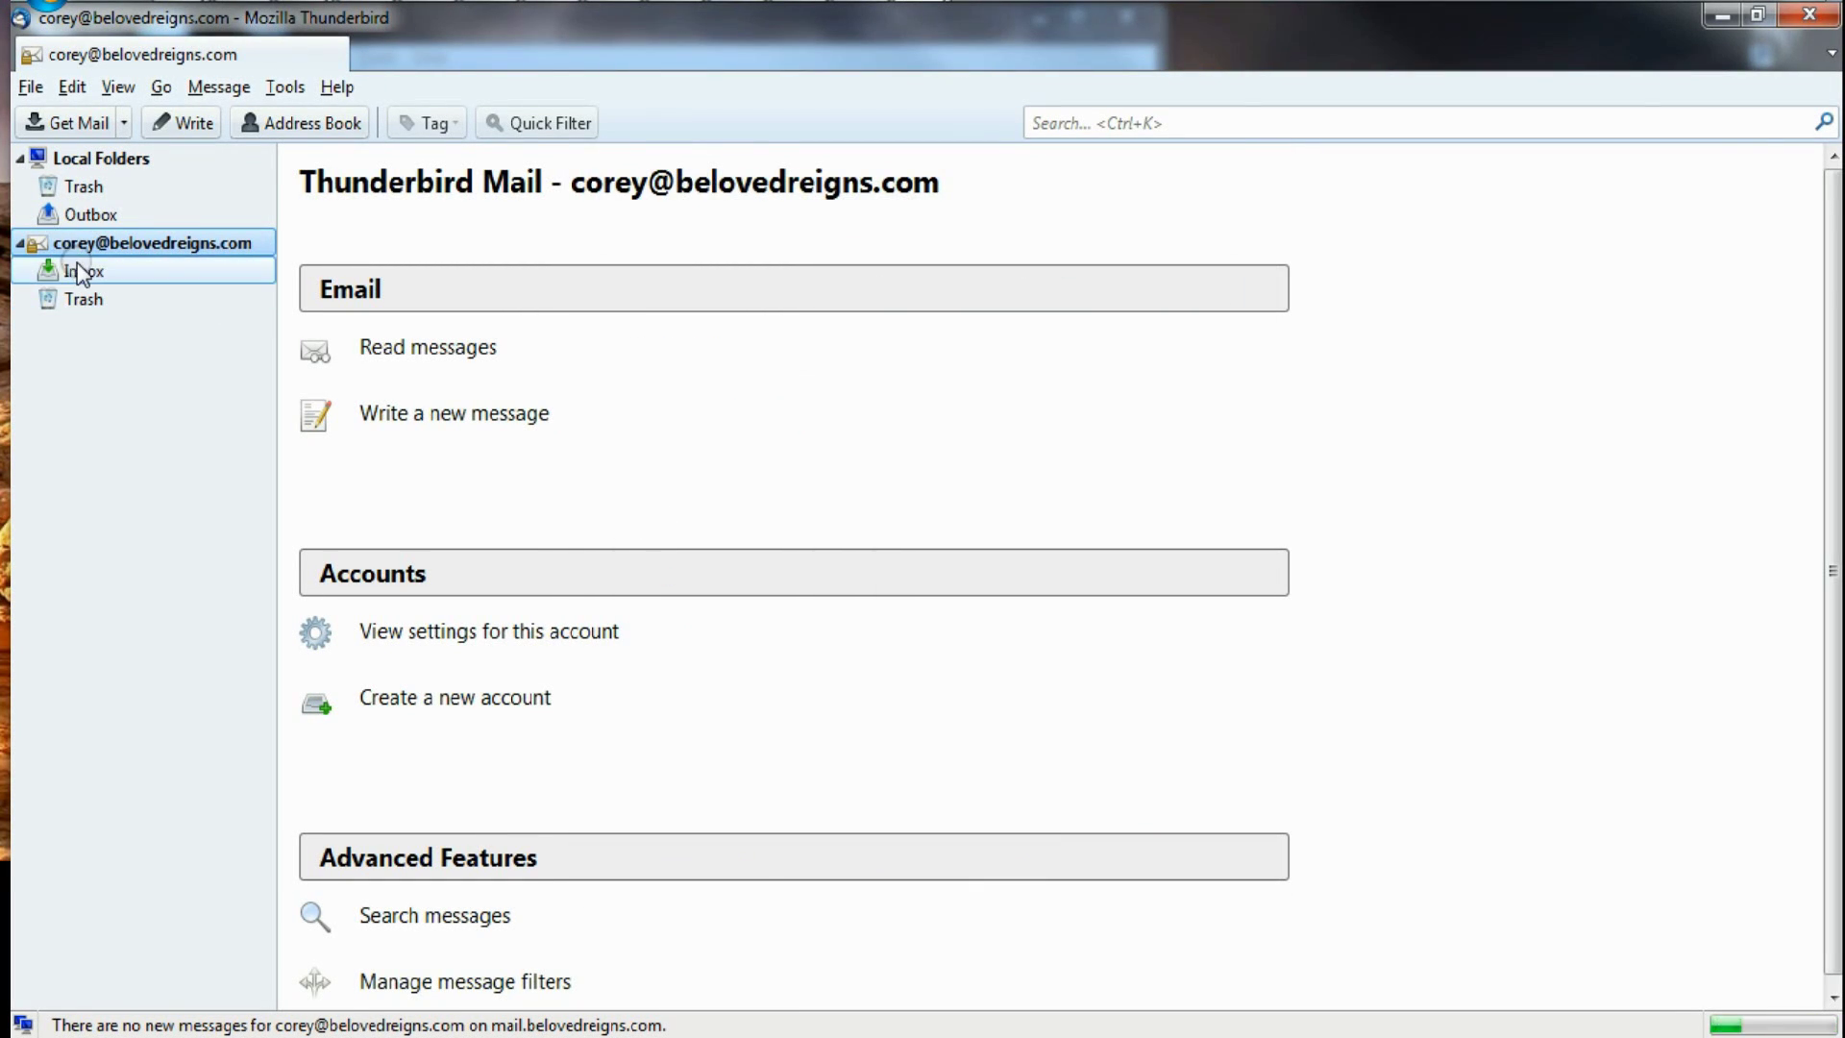
# Get new mail, read the received 'test' message and browse the Edit menu.
pyautogui.click(80, 123)
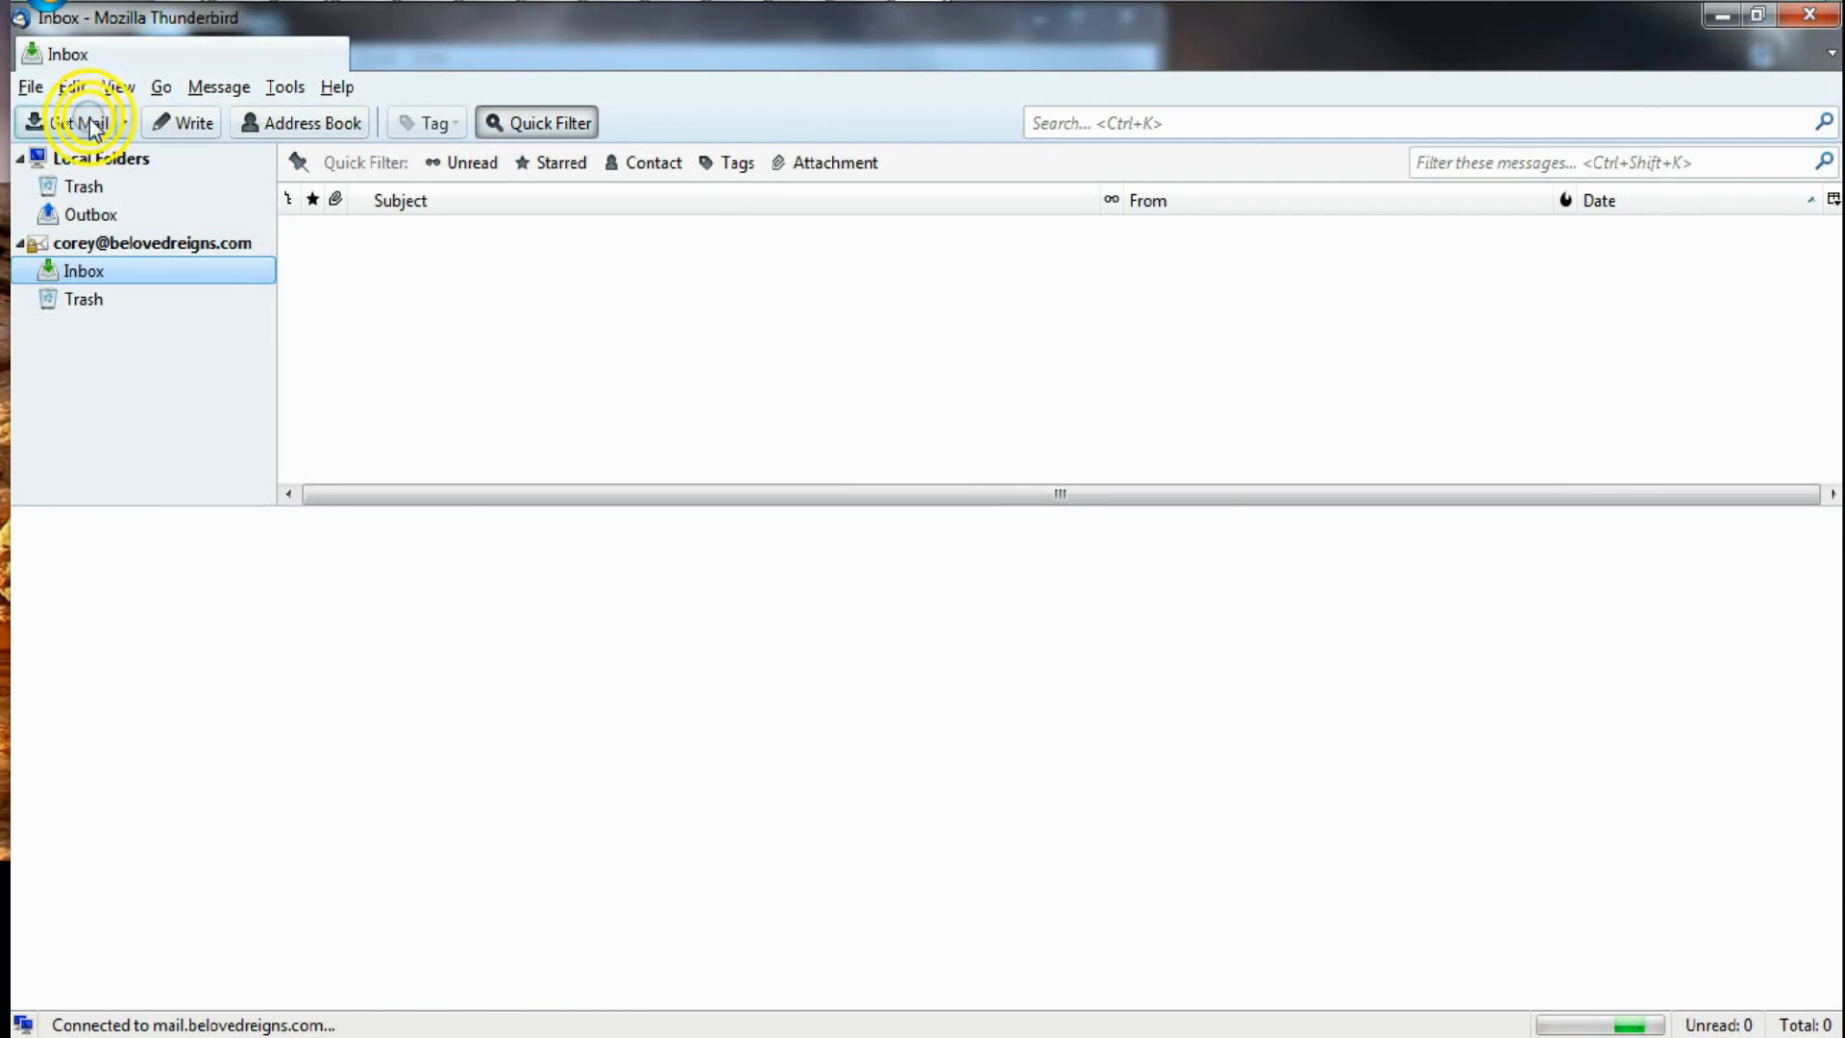
pyautogui.click(423, 239)
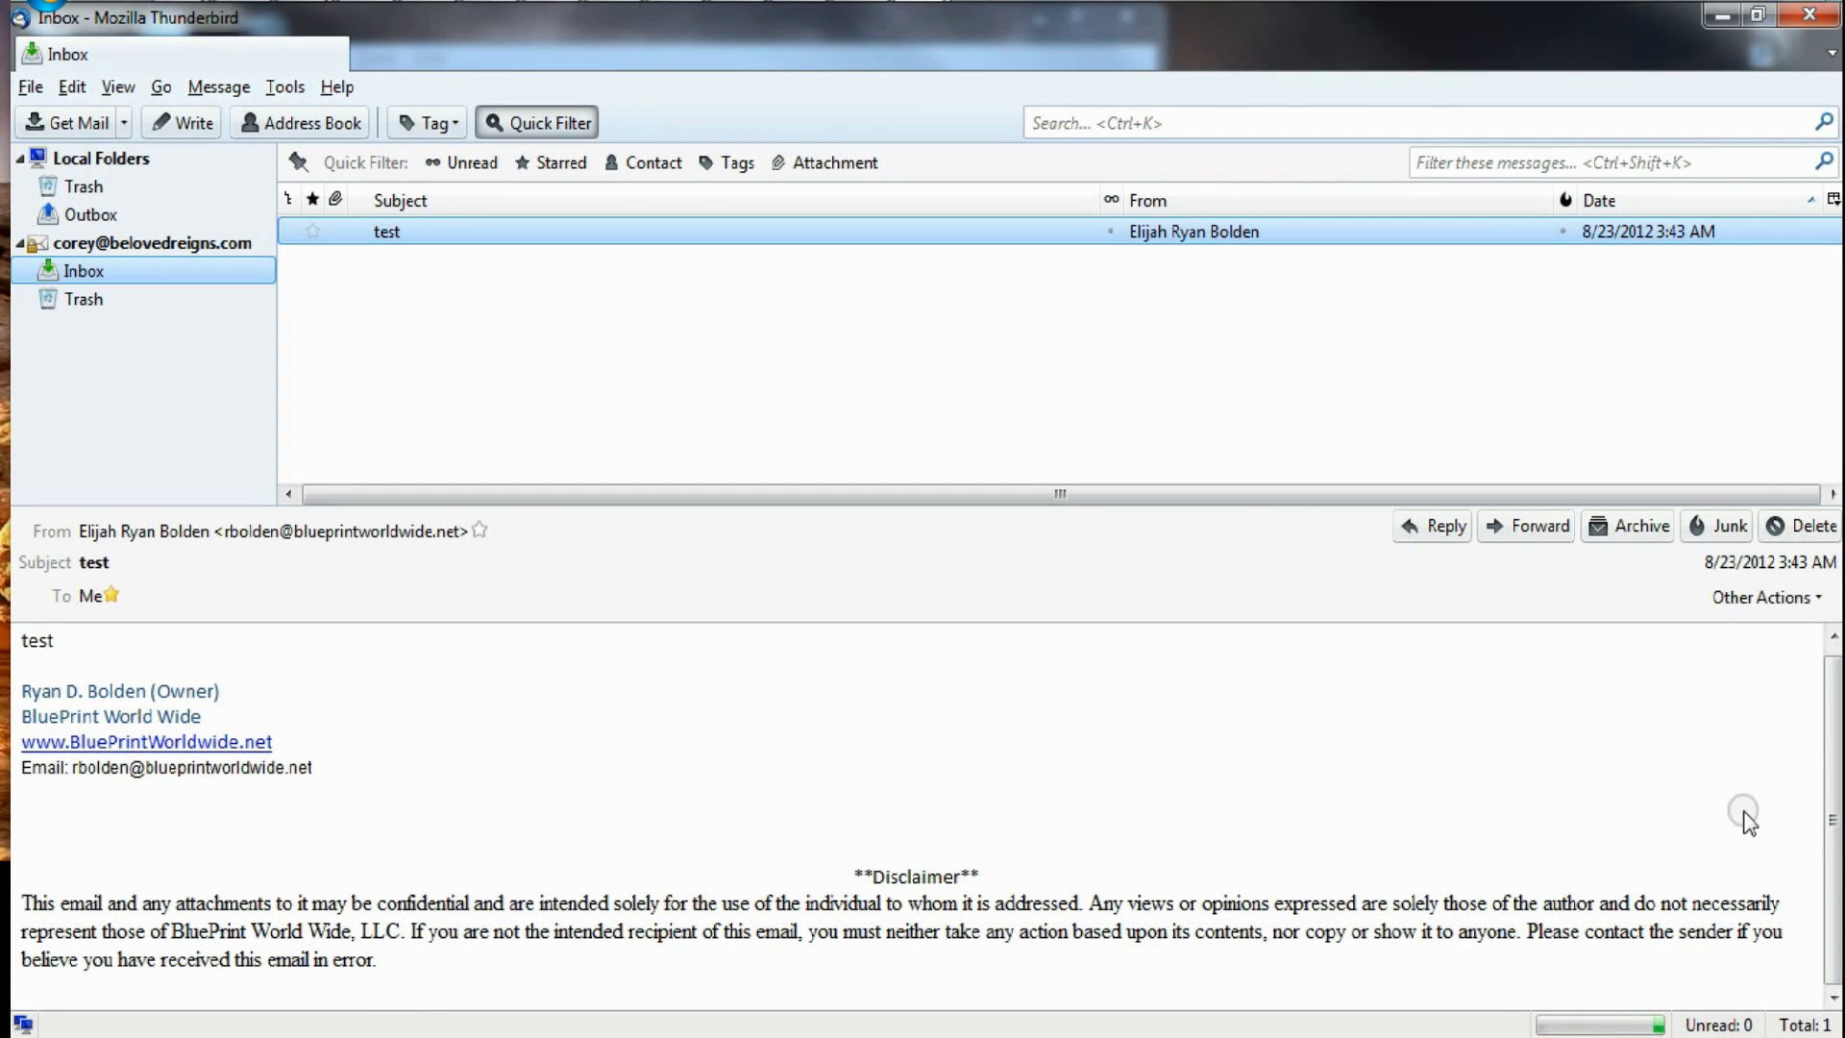
pyautogui.scroll(2, 1802, 815)
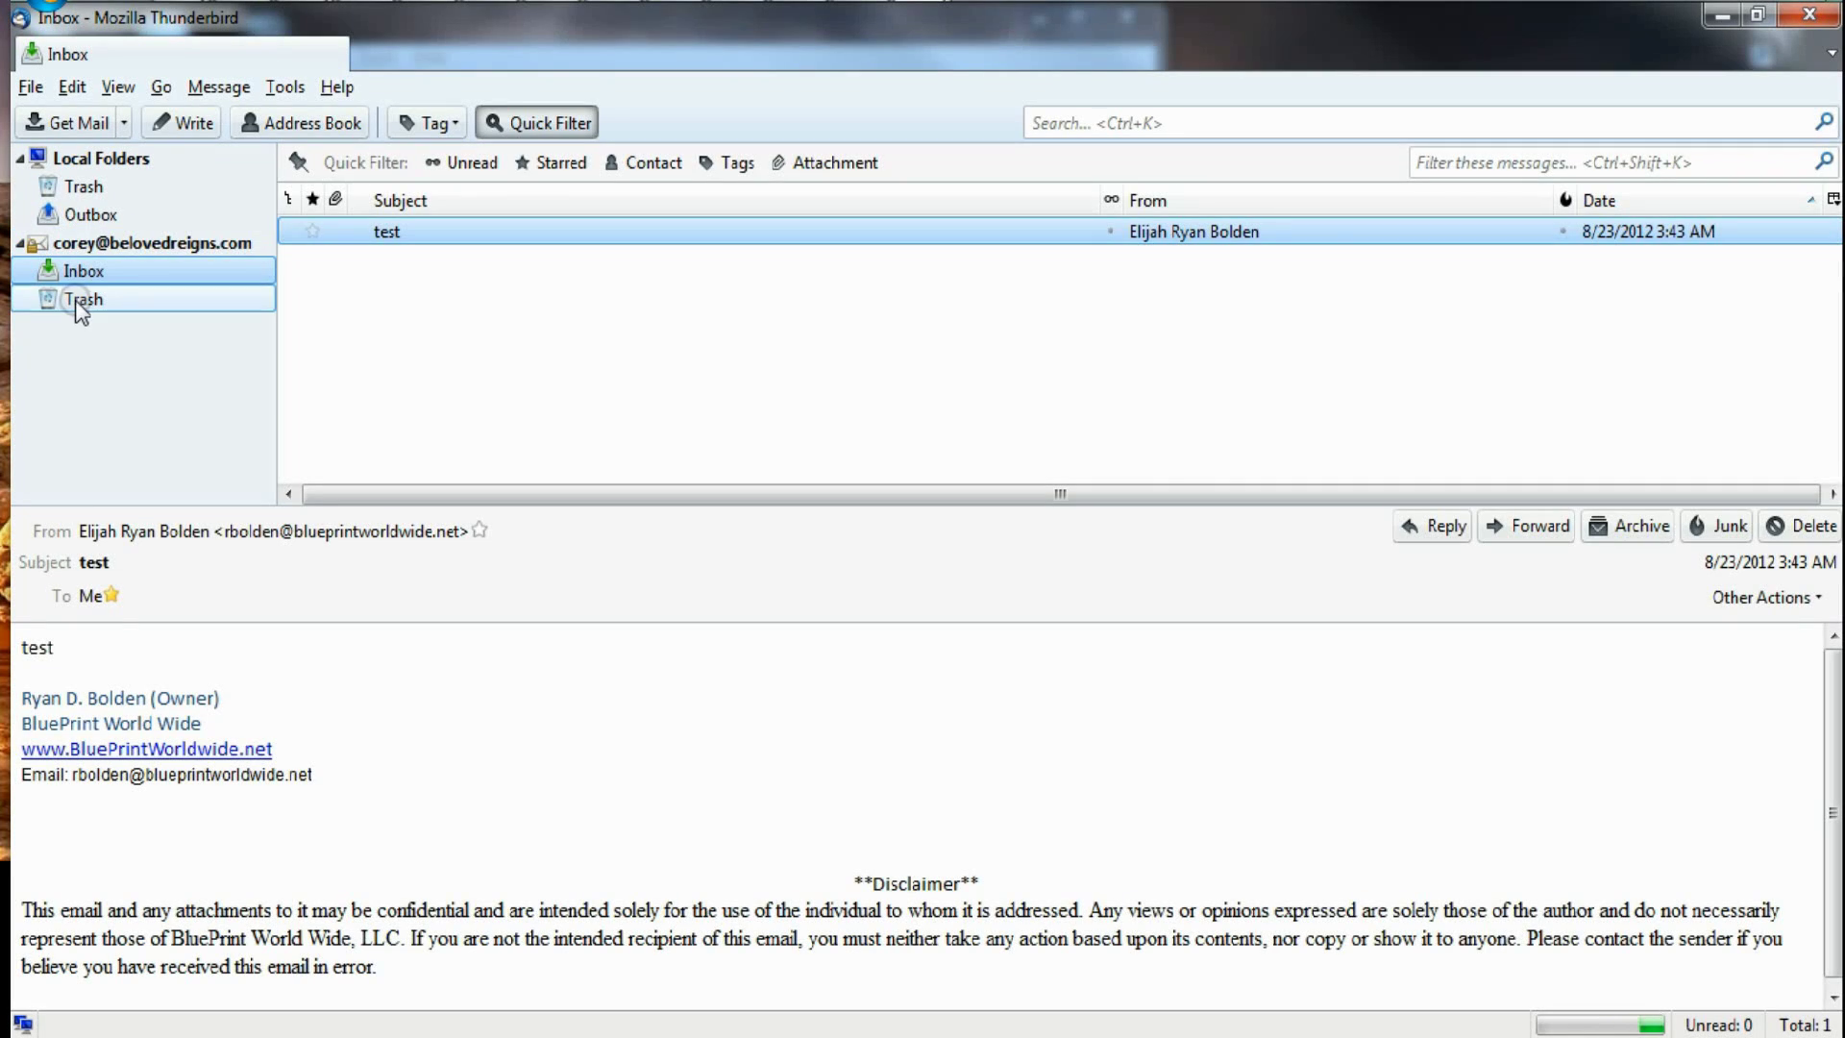
pyautogui.click(152, 244)
pyautogui.click(73, 87)
pyautogui.moveTo(118, 87)
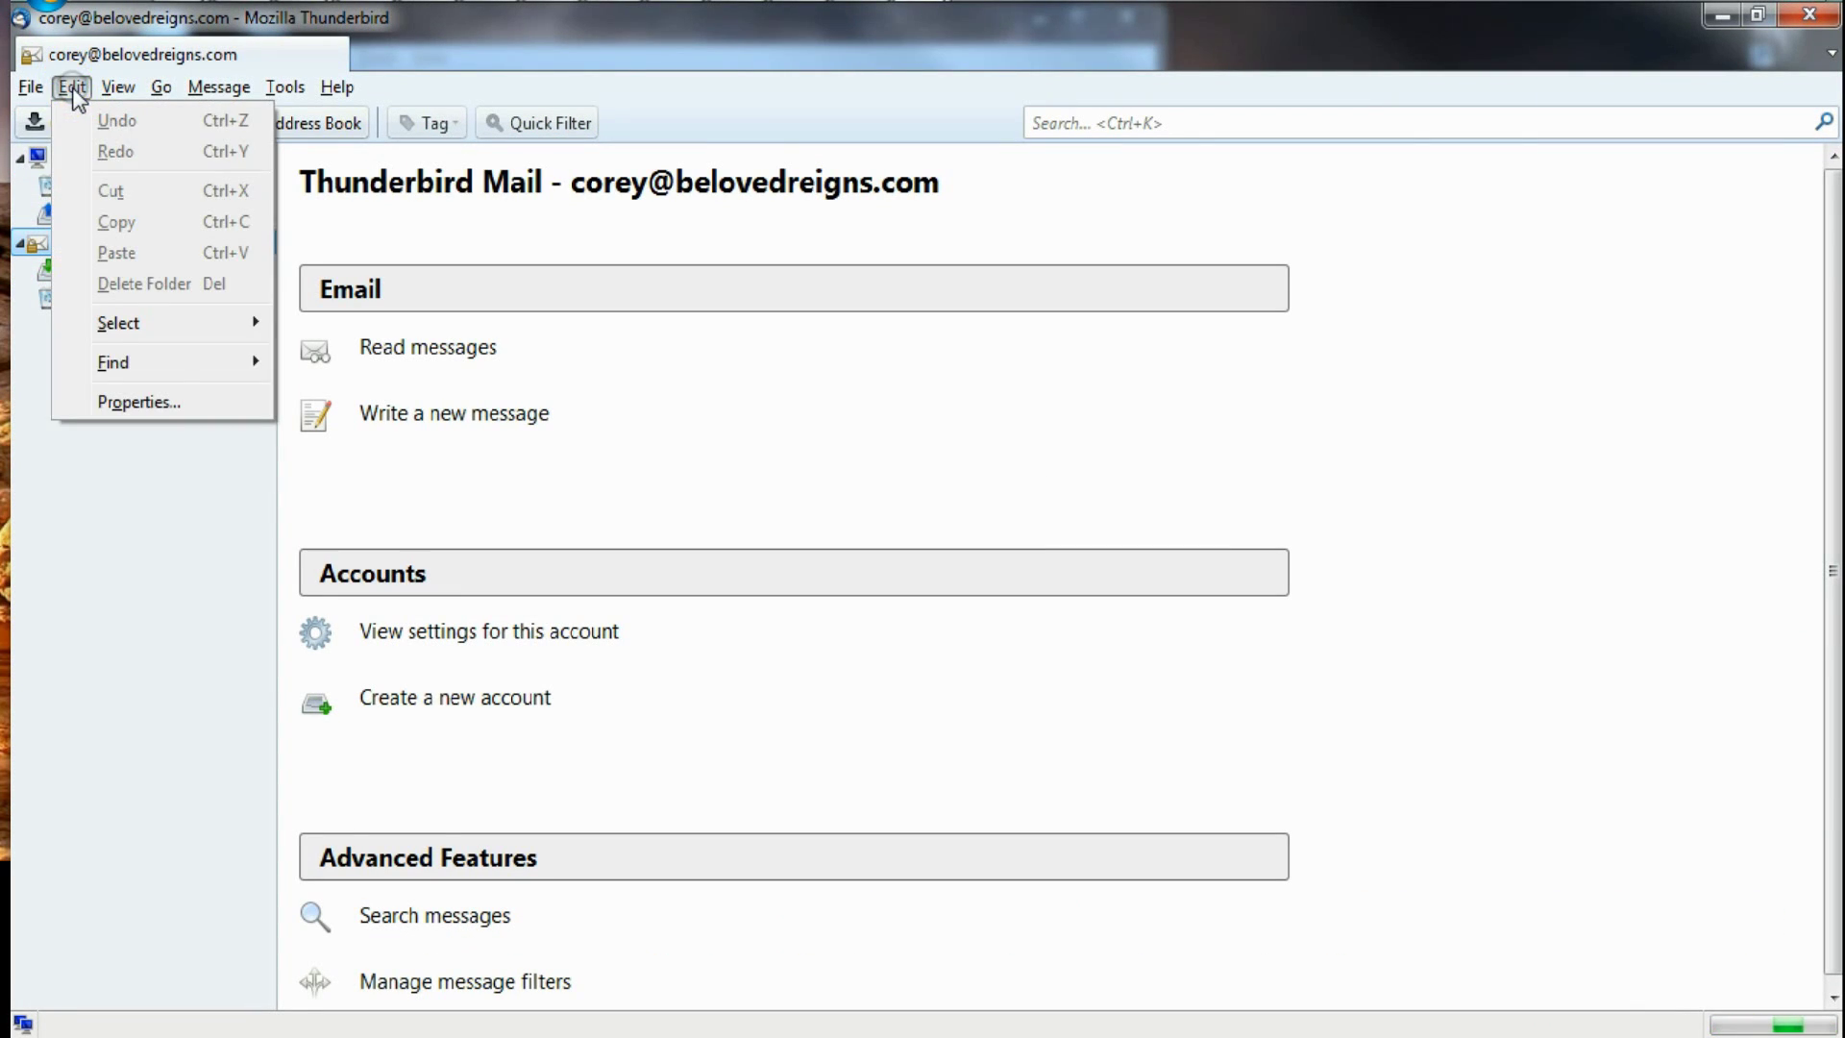
pyautogui.click(433, 159)
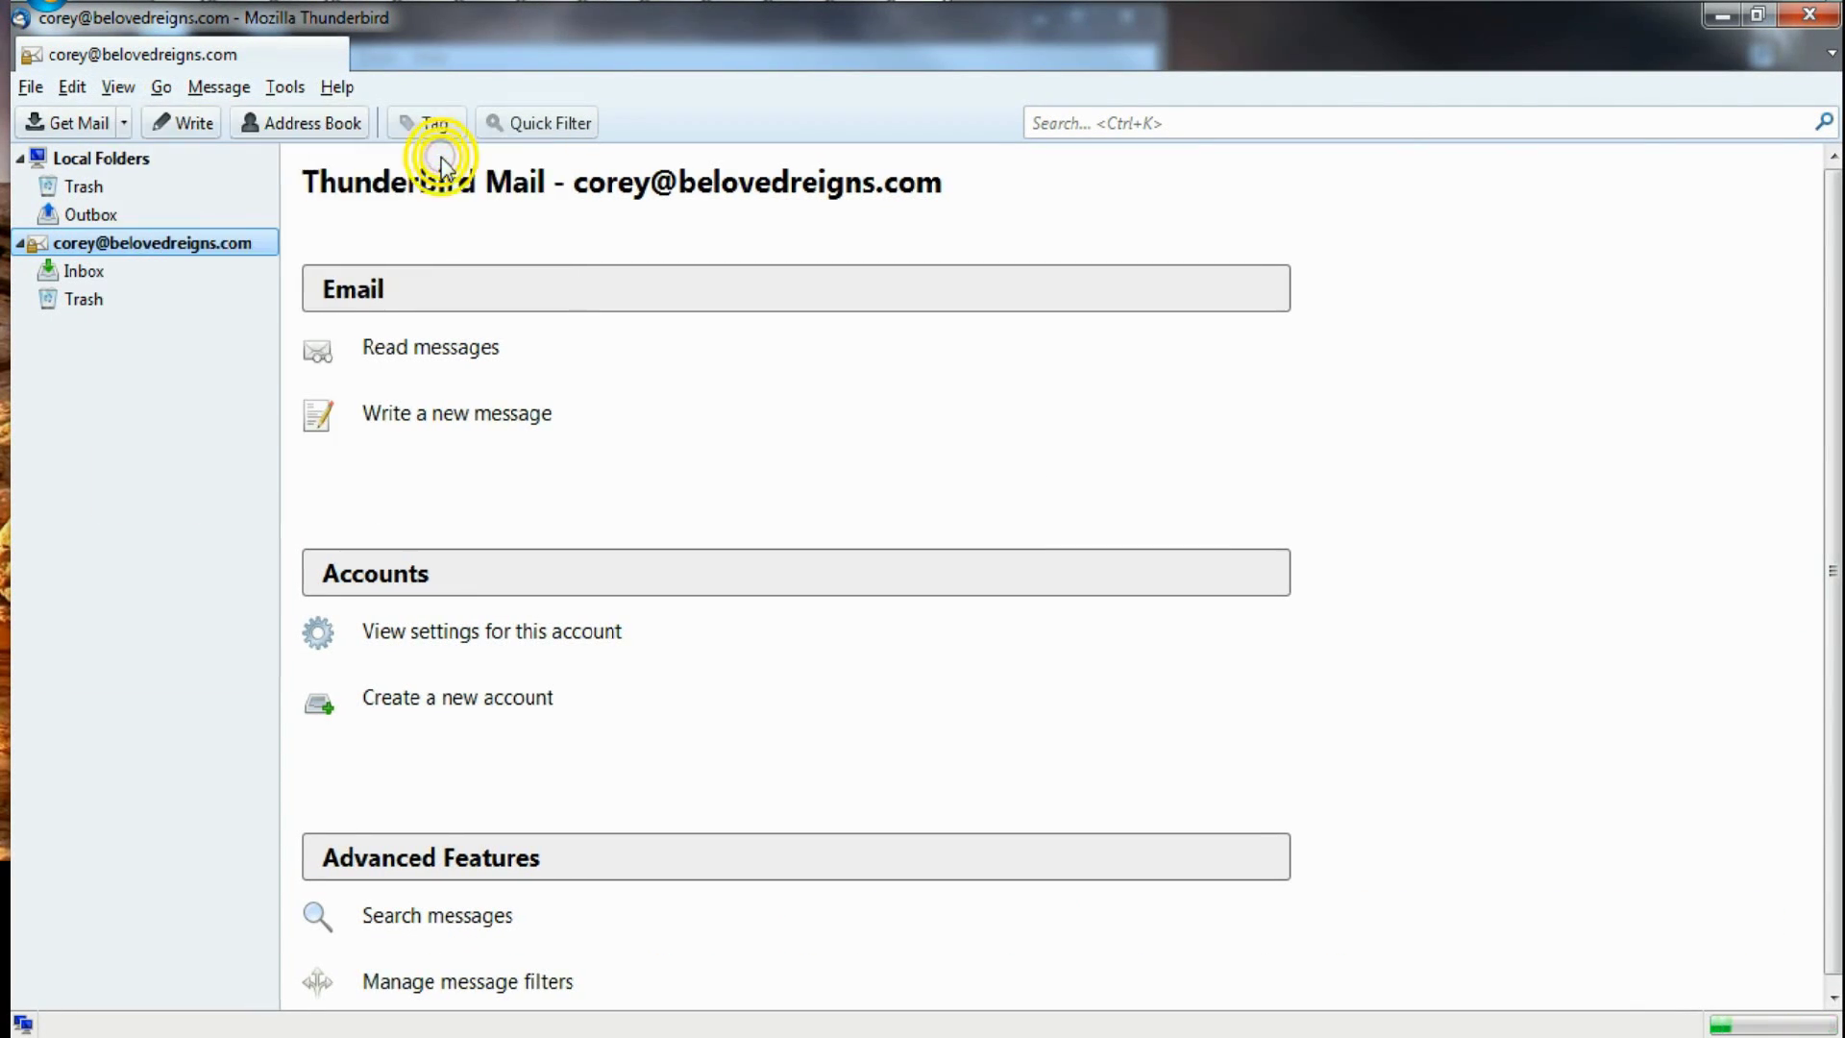
pyautogui.click(84, 271)
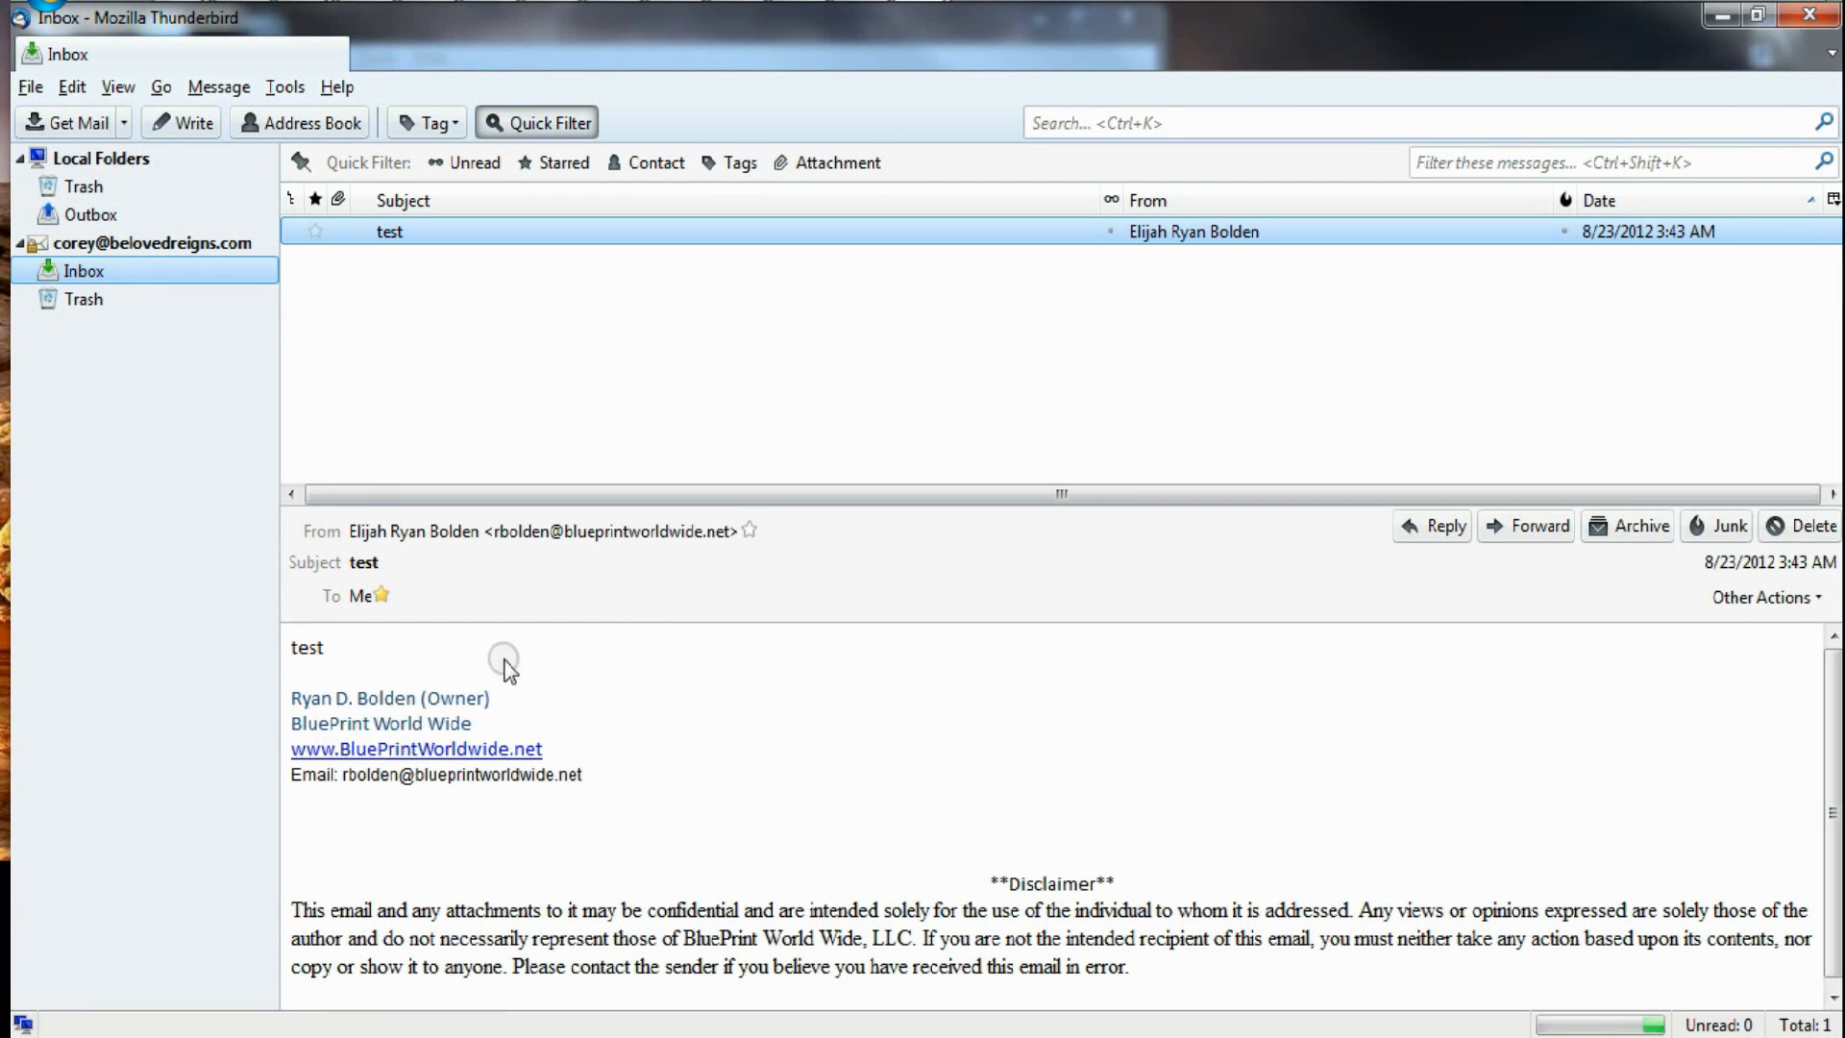
# View the account's empty Trash folder and browse the Message and Tools menus.
pyautogui.click(83, 299)
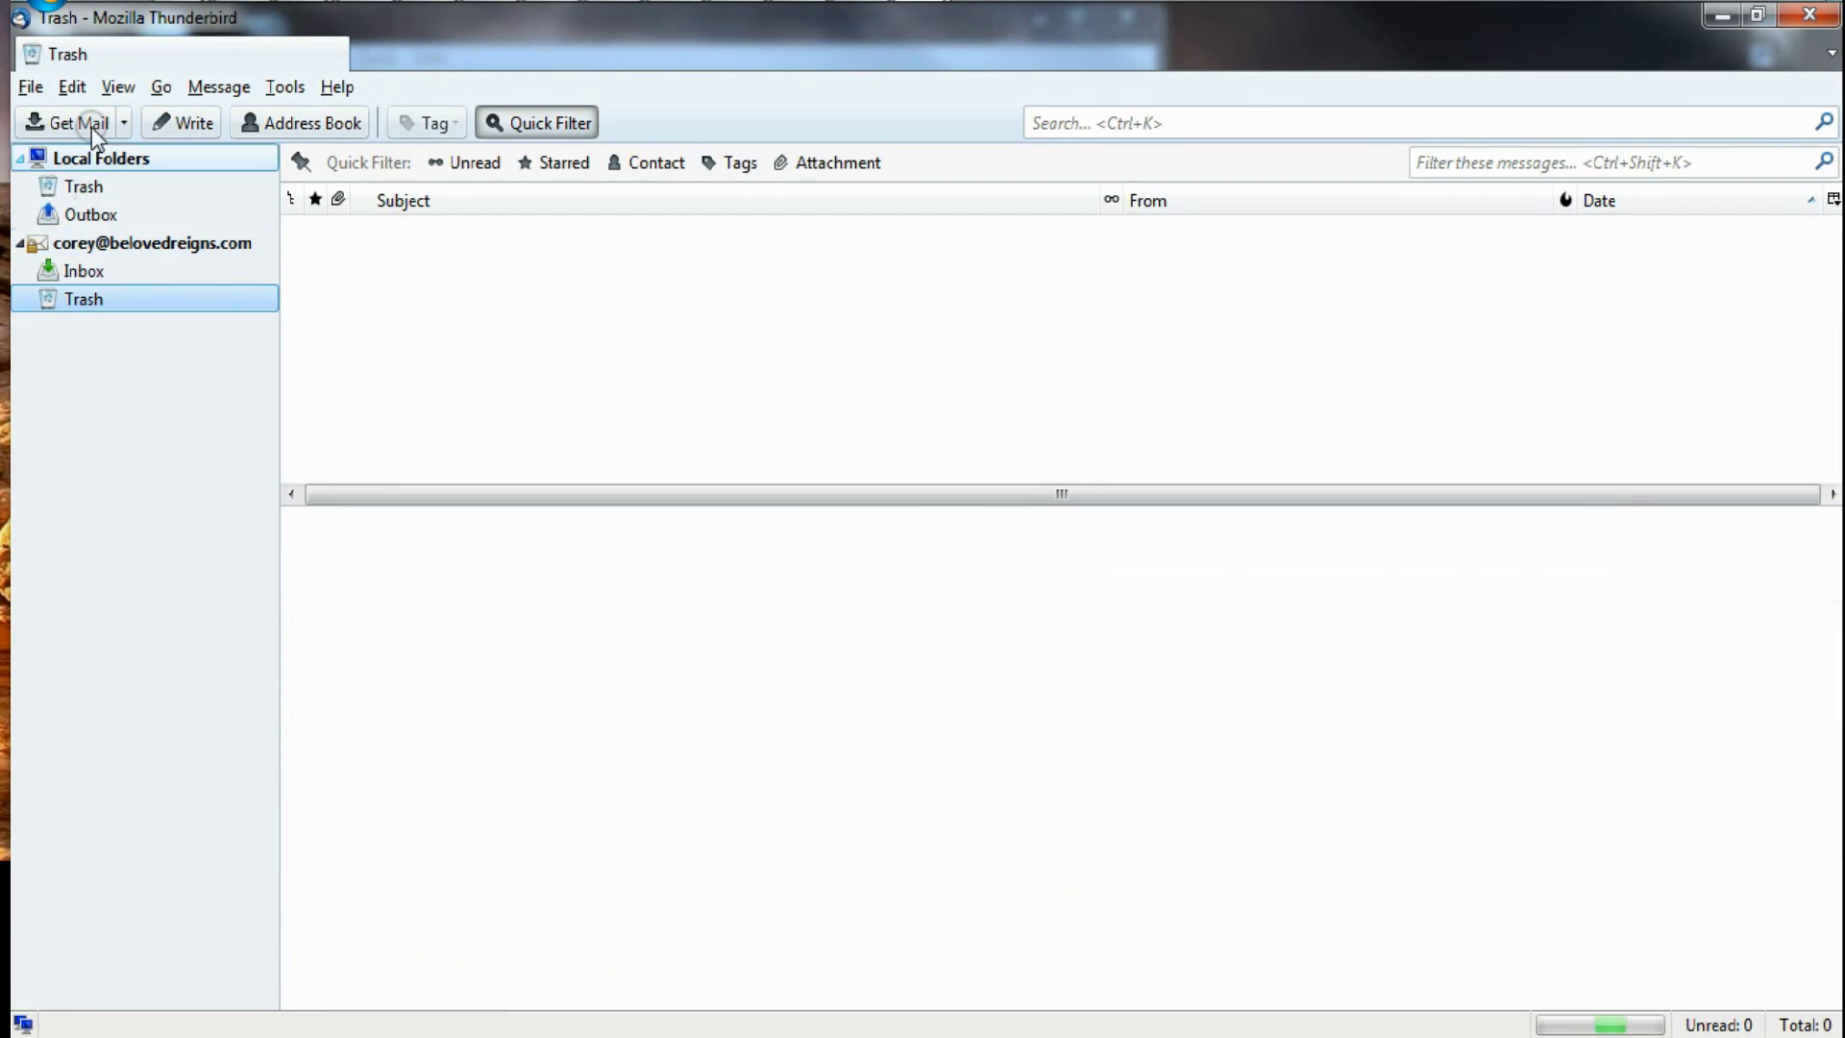
pyautogui.click(220, 86)
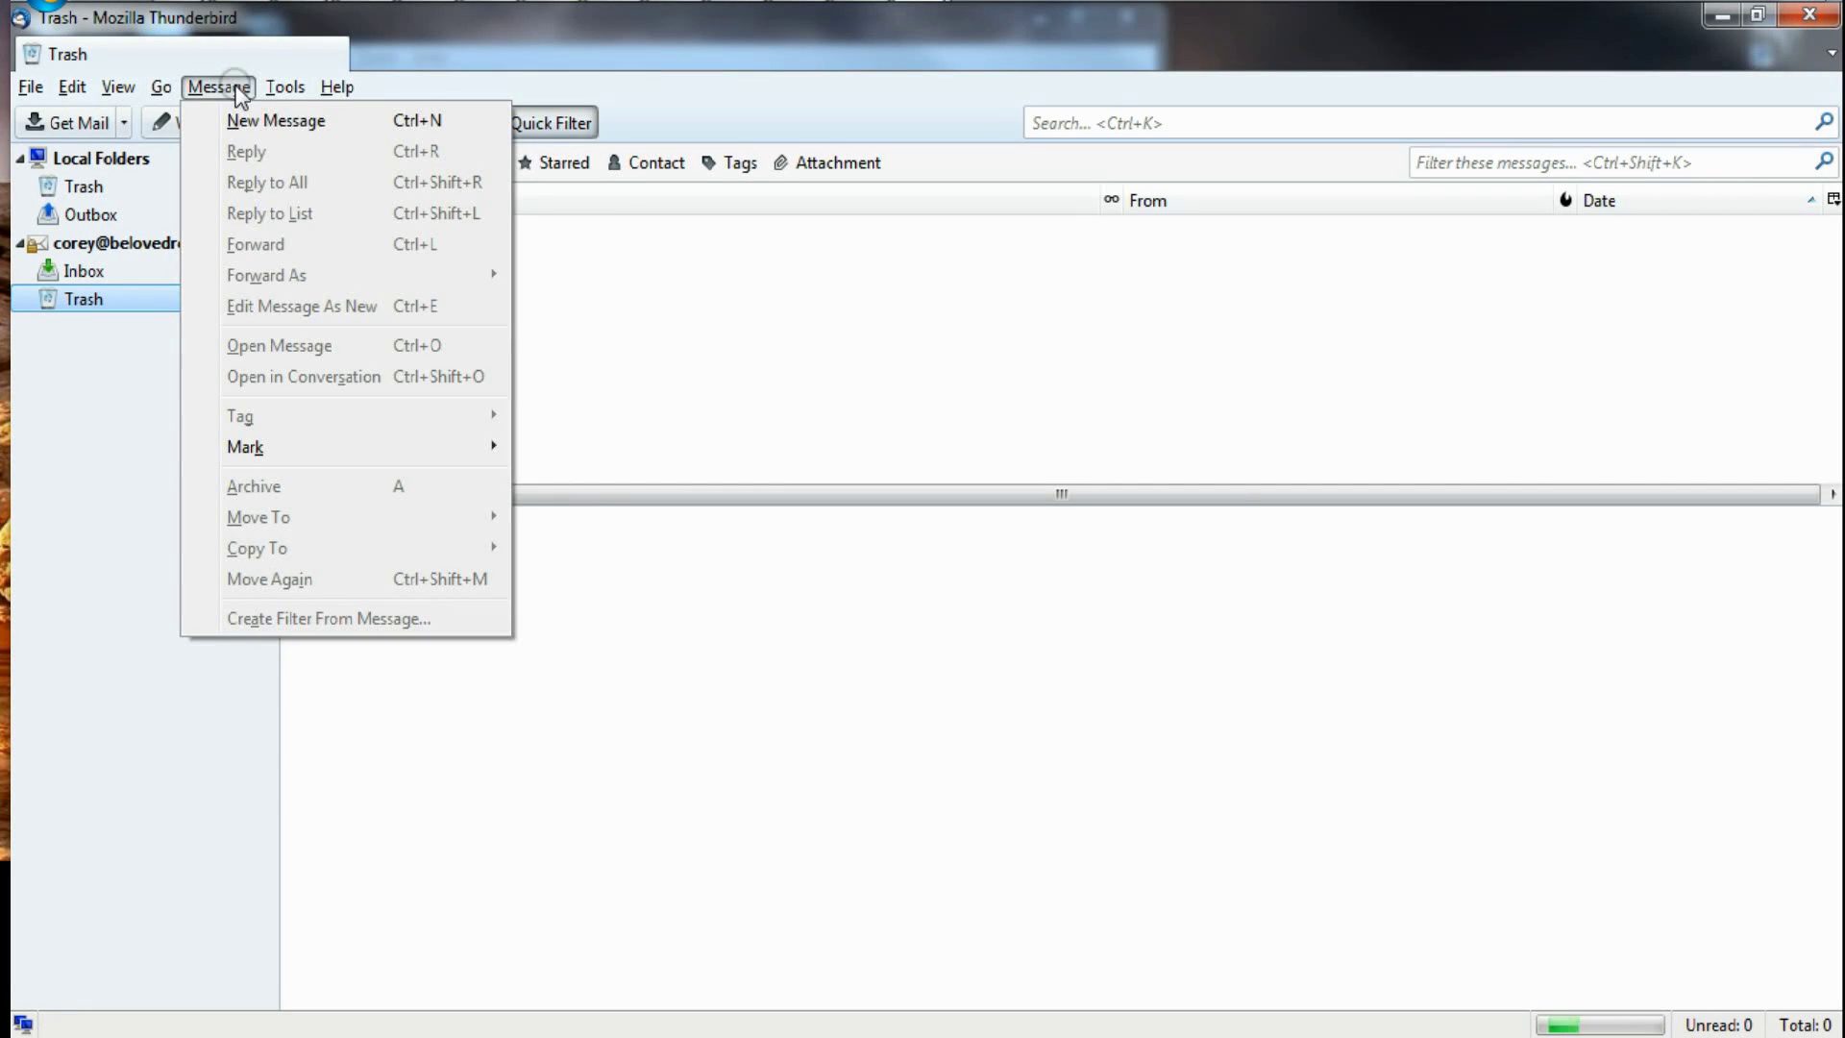
pyautogui.click(846, 126)
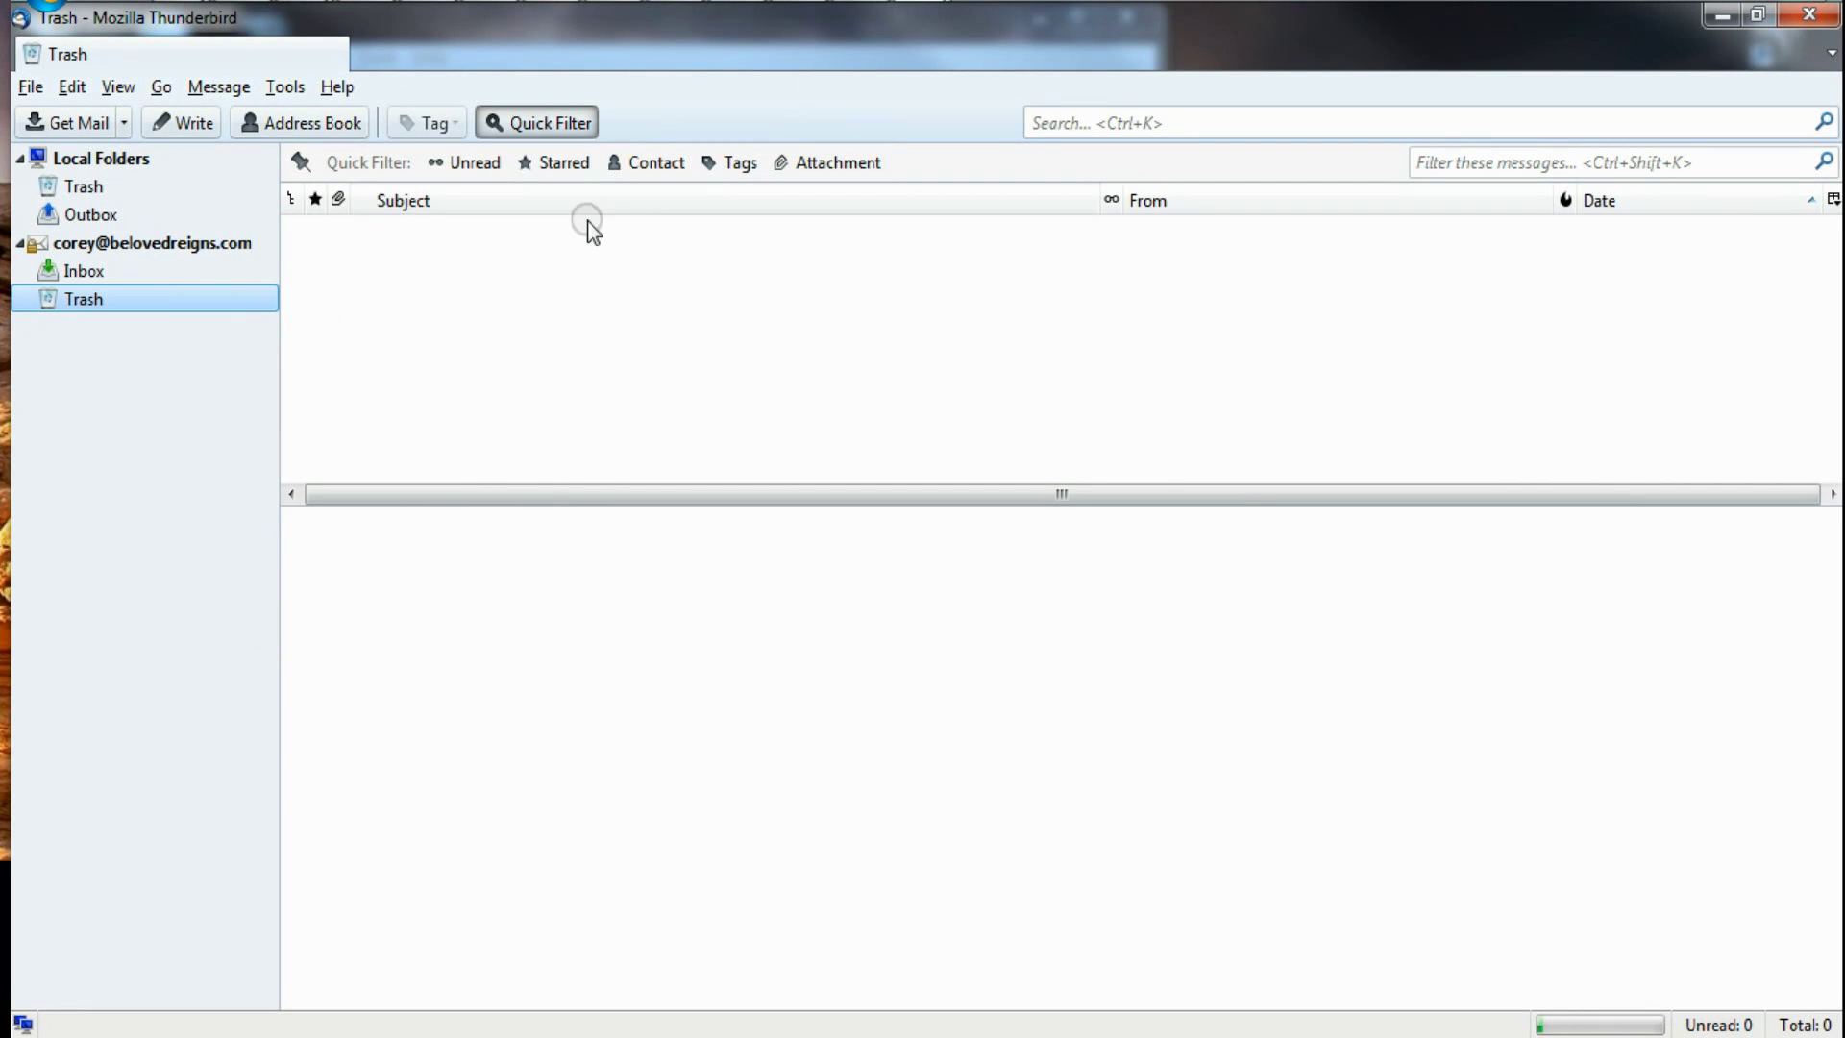
pyautogui.click(283, 87)
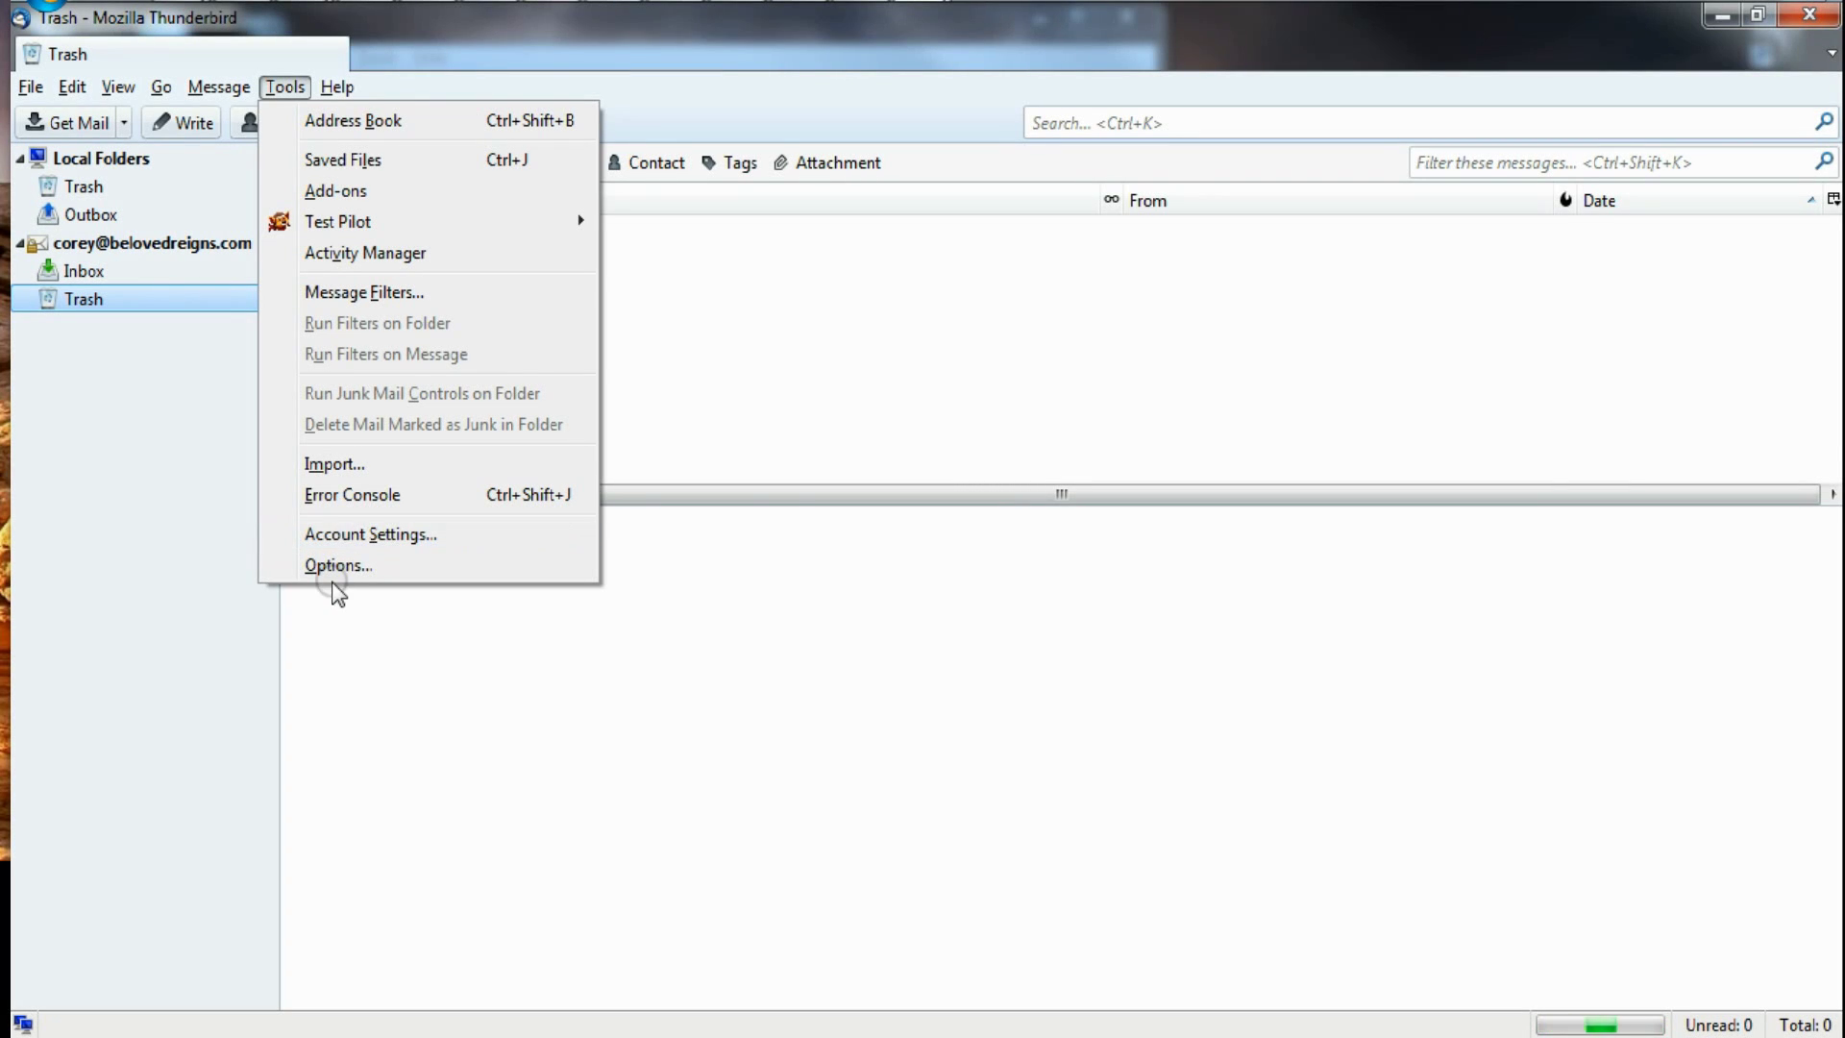
# In Account Settings set the organization to Beloved Reigns and add signature text.
pyautogui.click(353, 533)
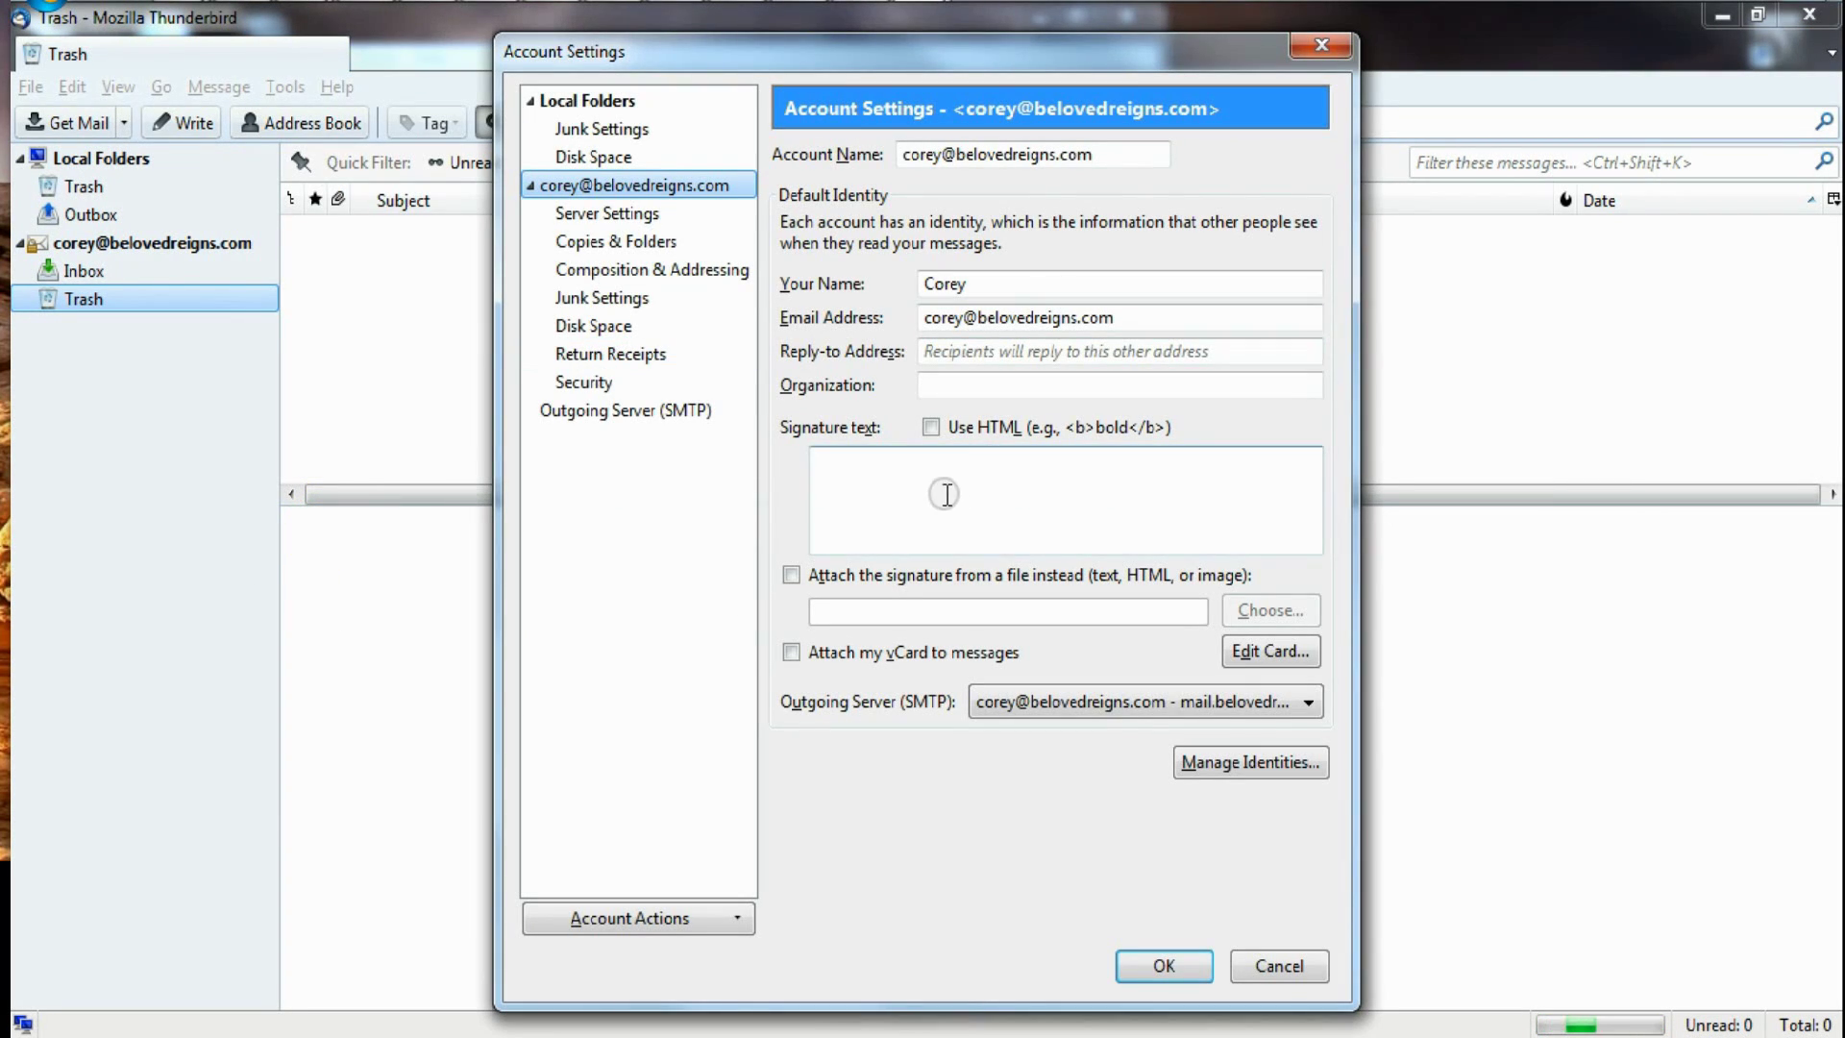
pyautogui.click(946, 495)
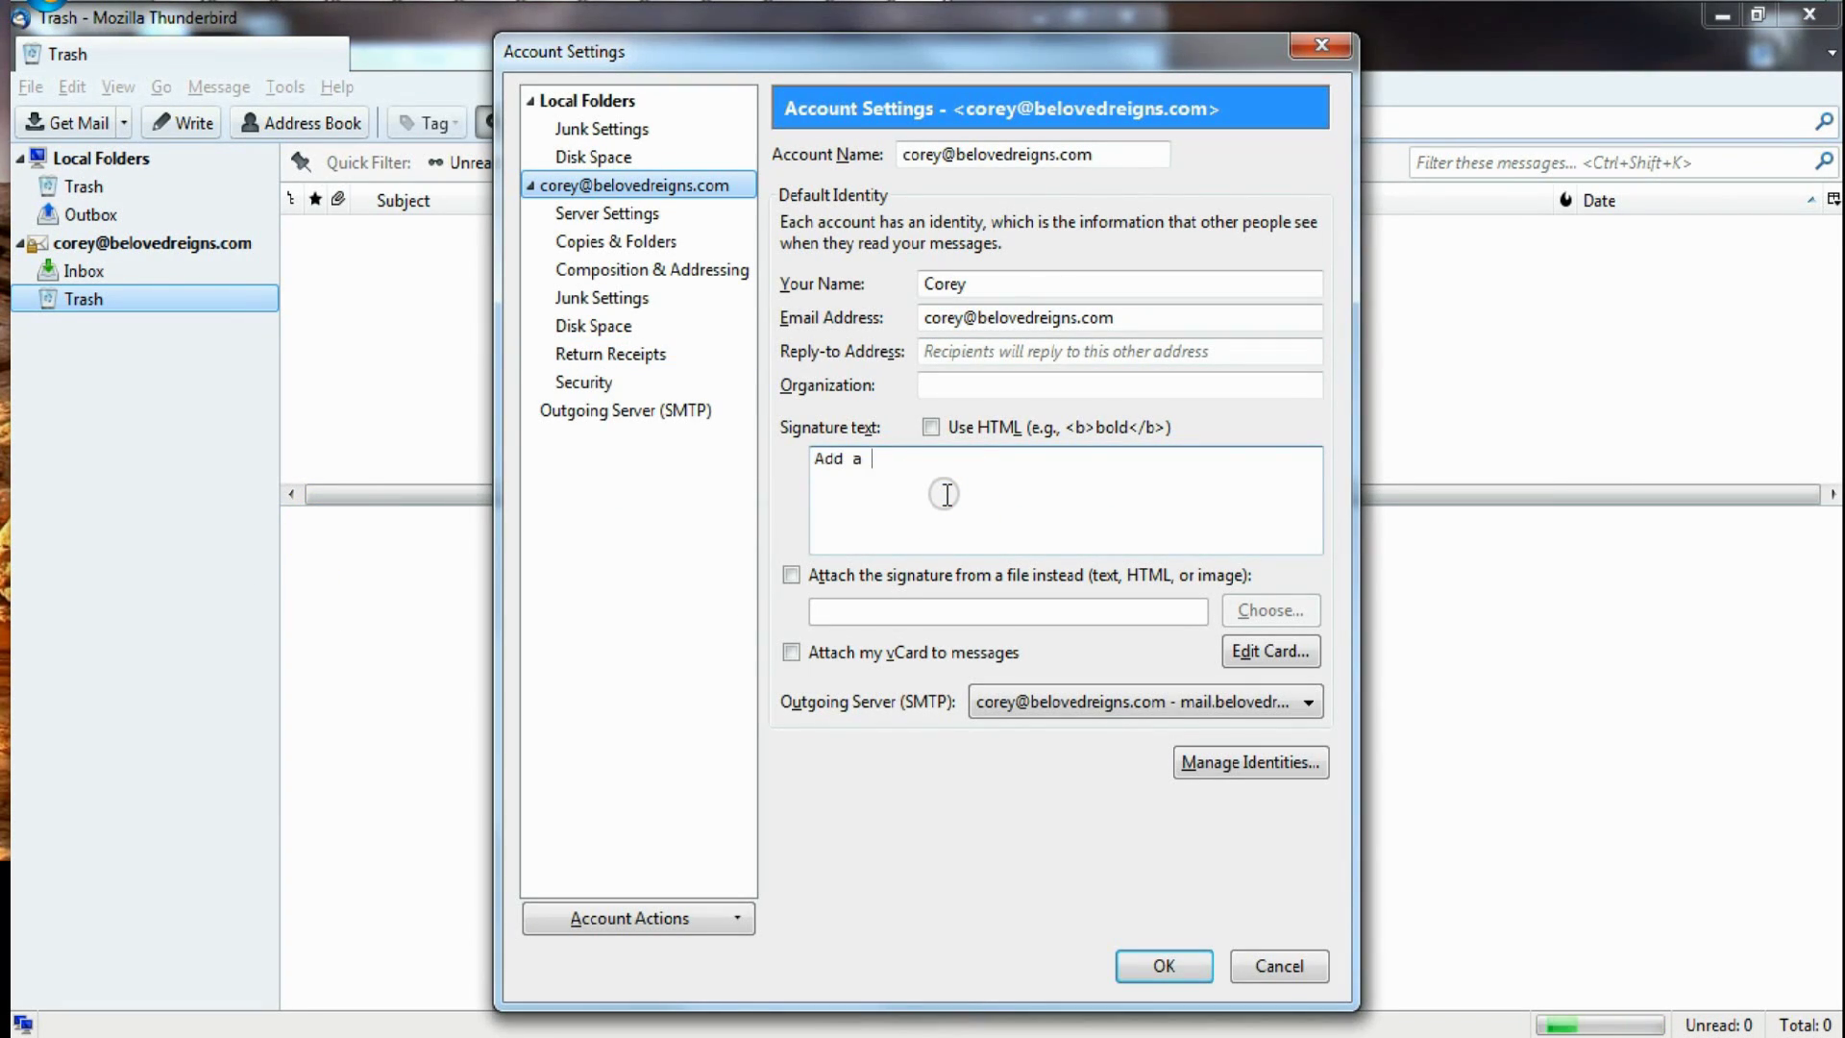
pyautogui.click(983, 382)
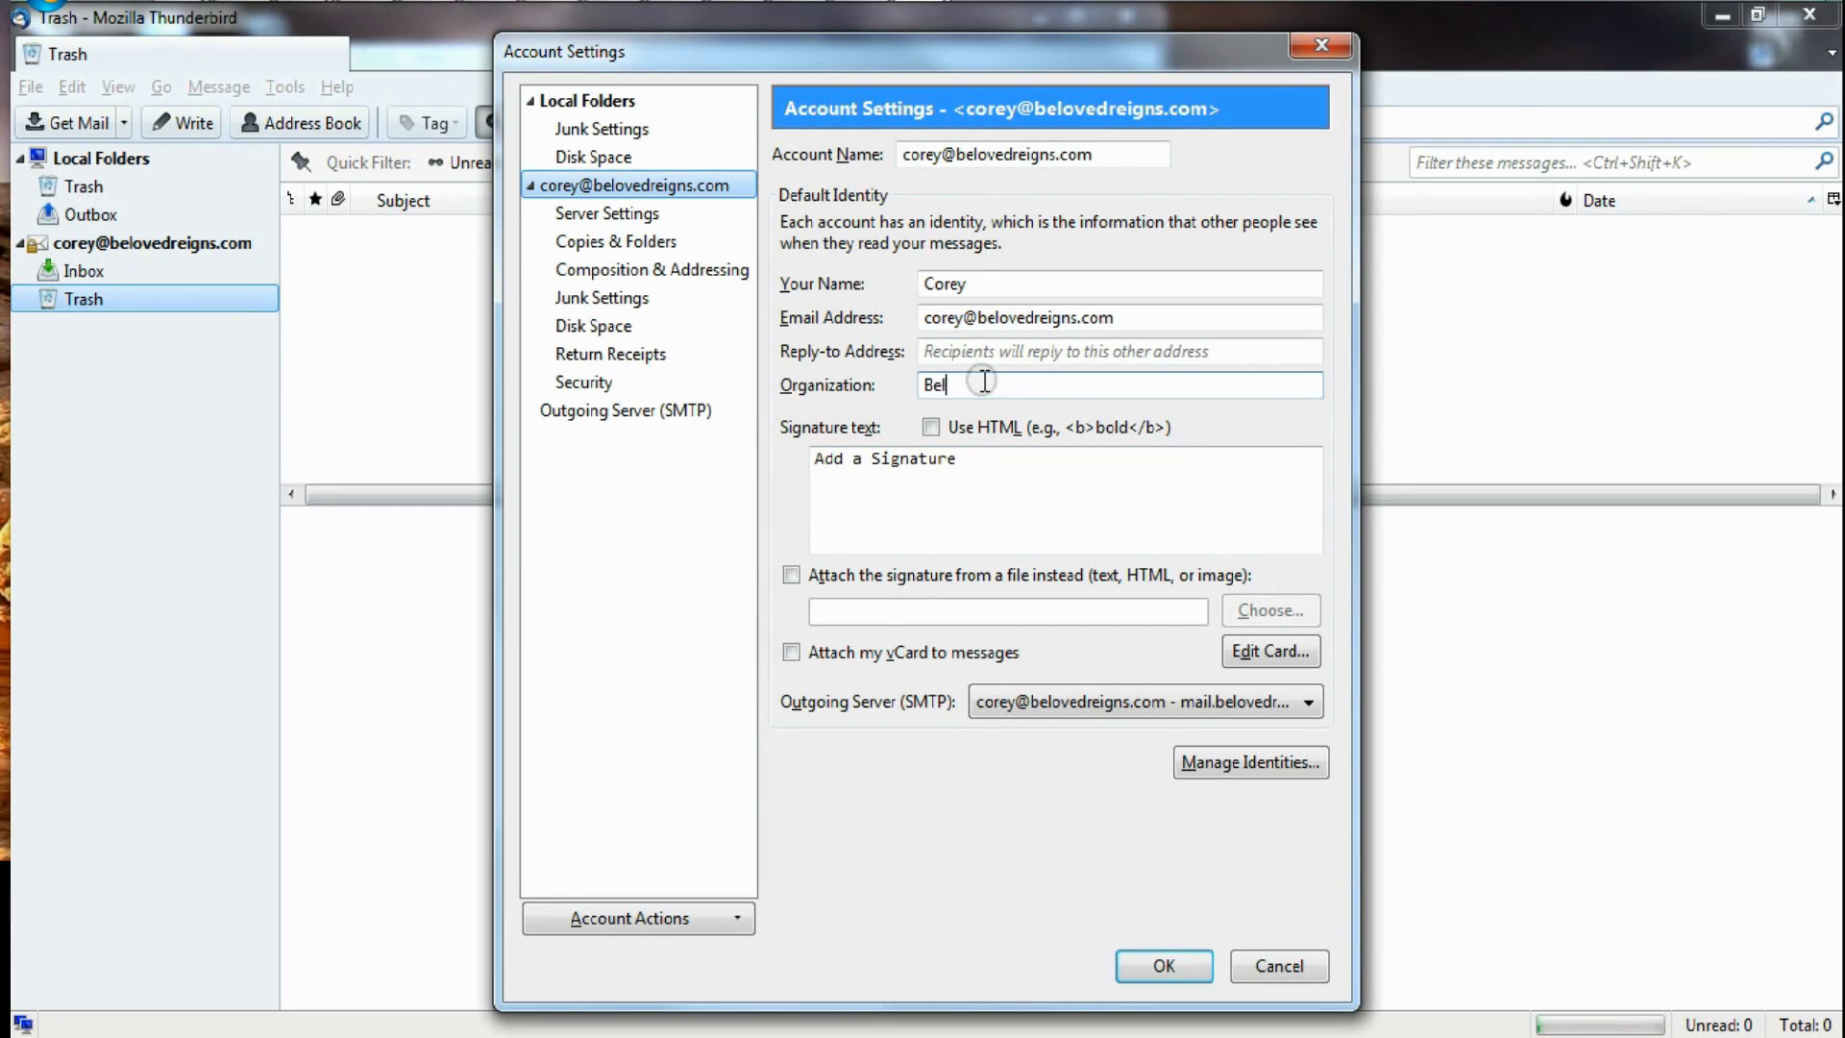
pyautogui.write('Rei')
pyautogui.write('gns')
pyautogui.click(1035, 475)
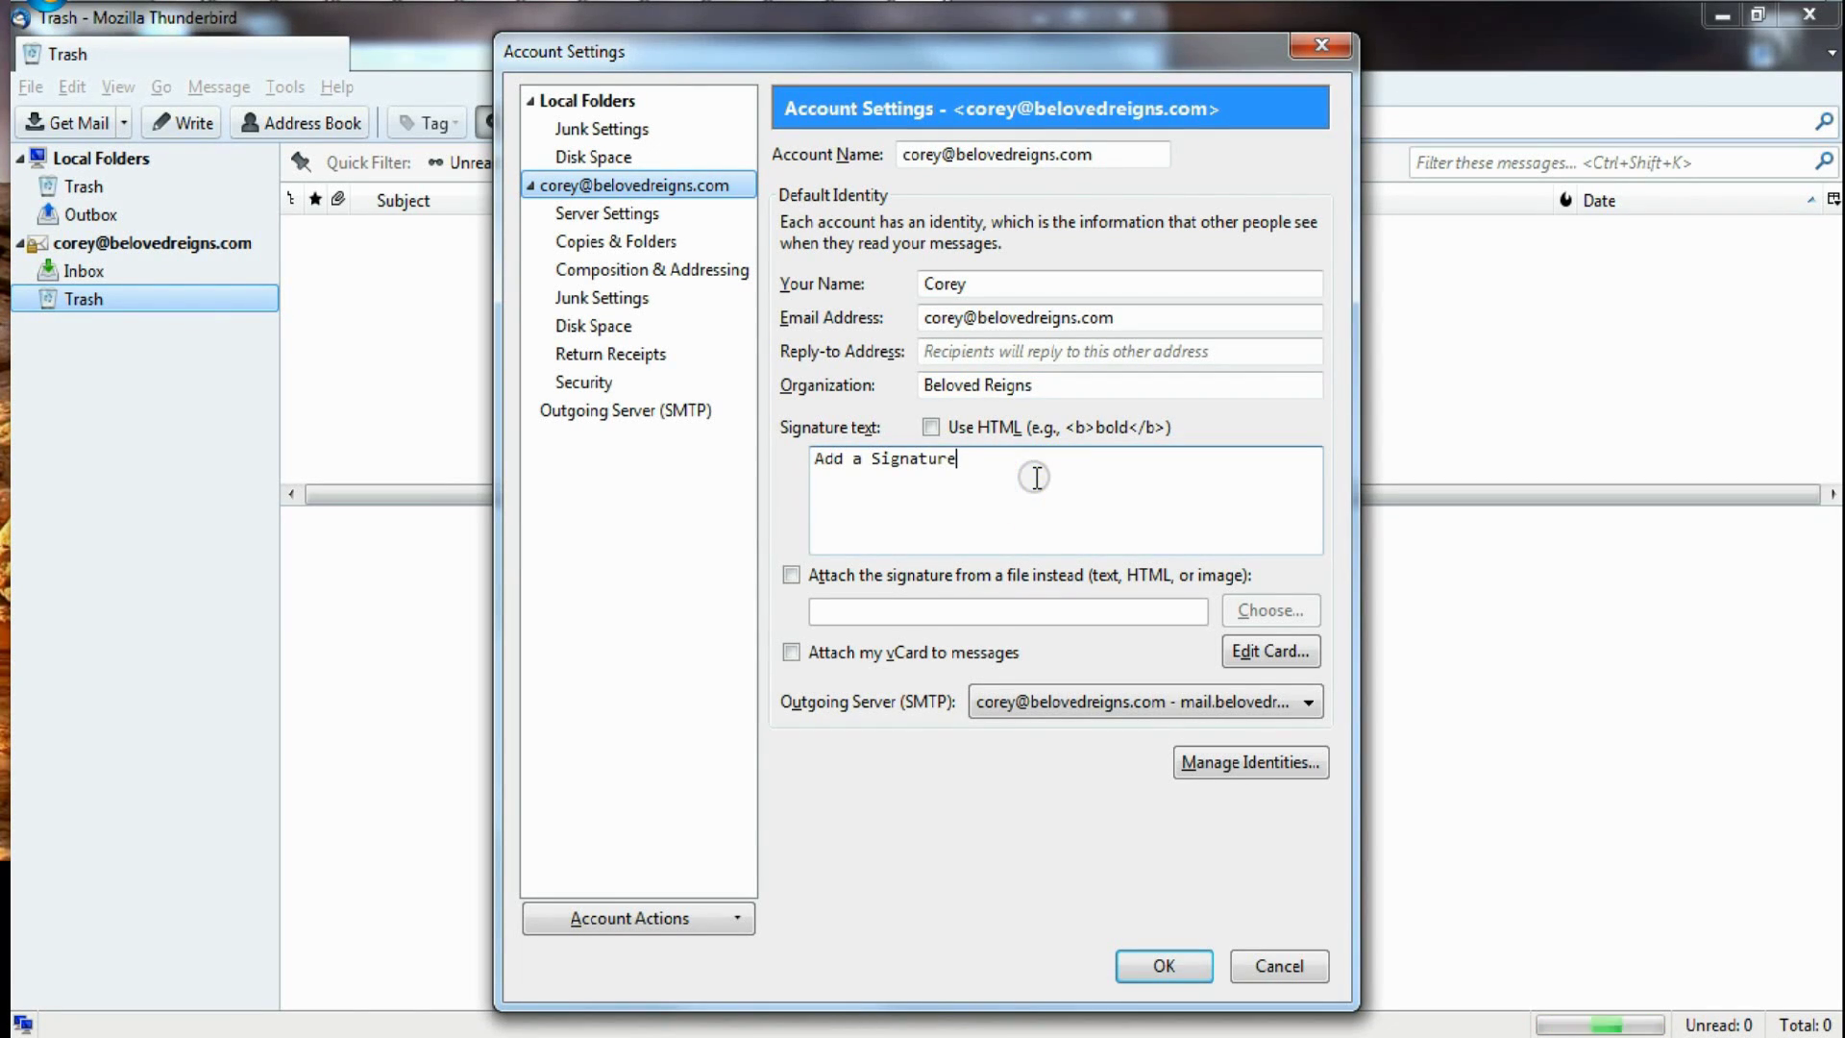
# Browse the account's settings pages and show its POP server settings.
pyautogui.click(584, 383)
pyautogui.click(602, 297)
pyautogui.click(606, 213)
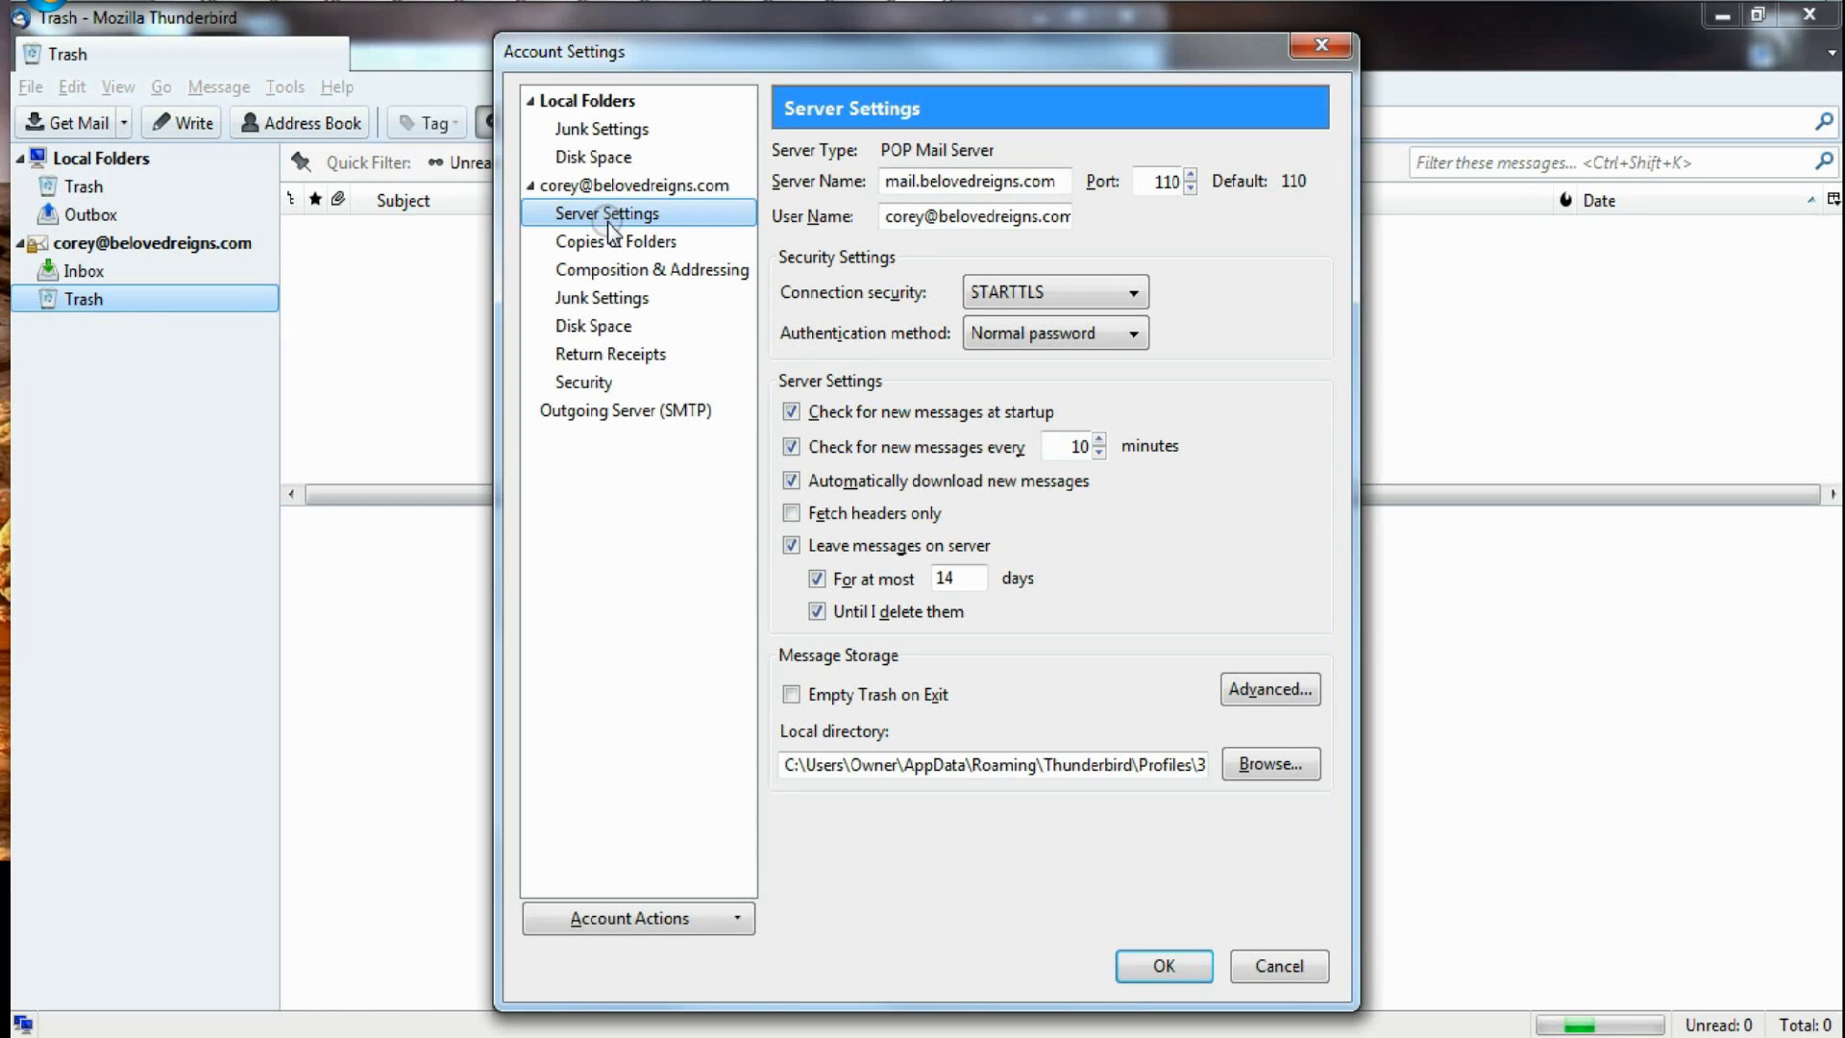
# Start Add Other Account from Account Actions, cancel the wizard and close Account Settings.
pyautogui.click(723, 907)
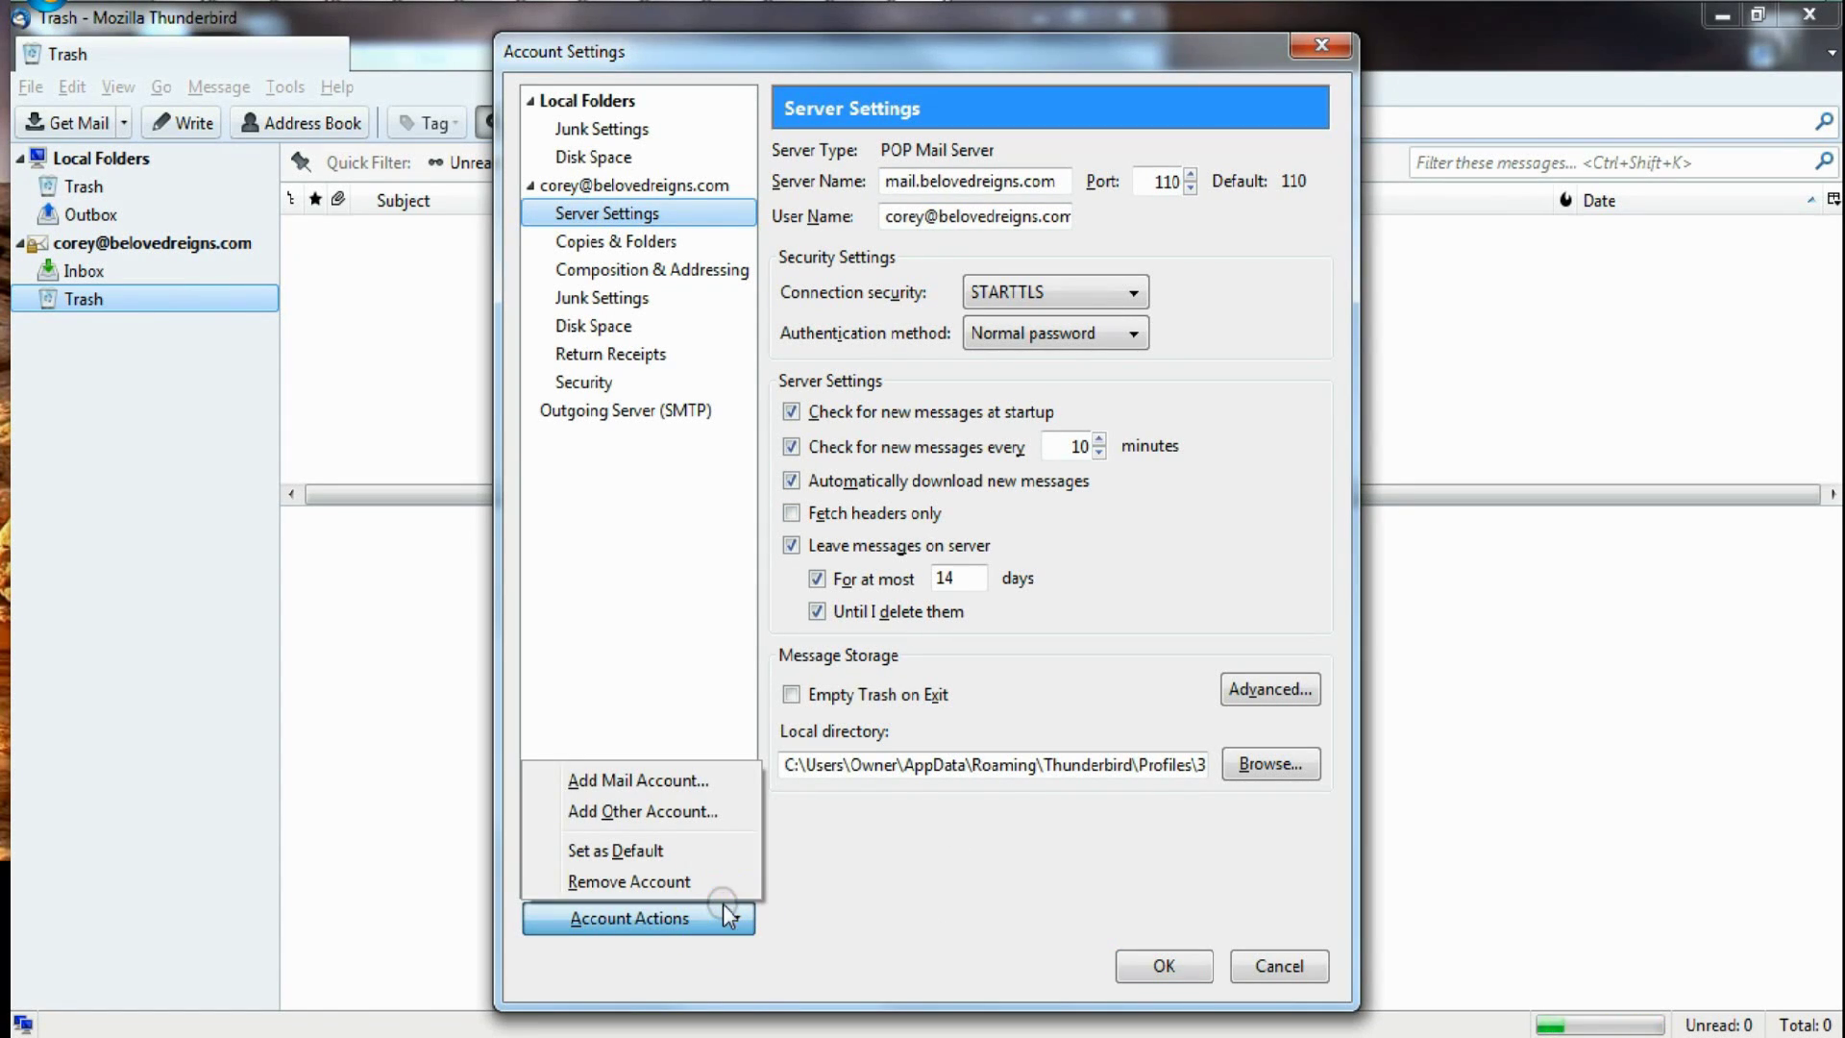
pyautogui.click(713, 818)
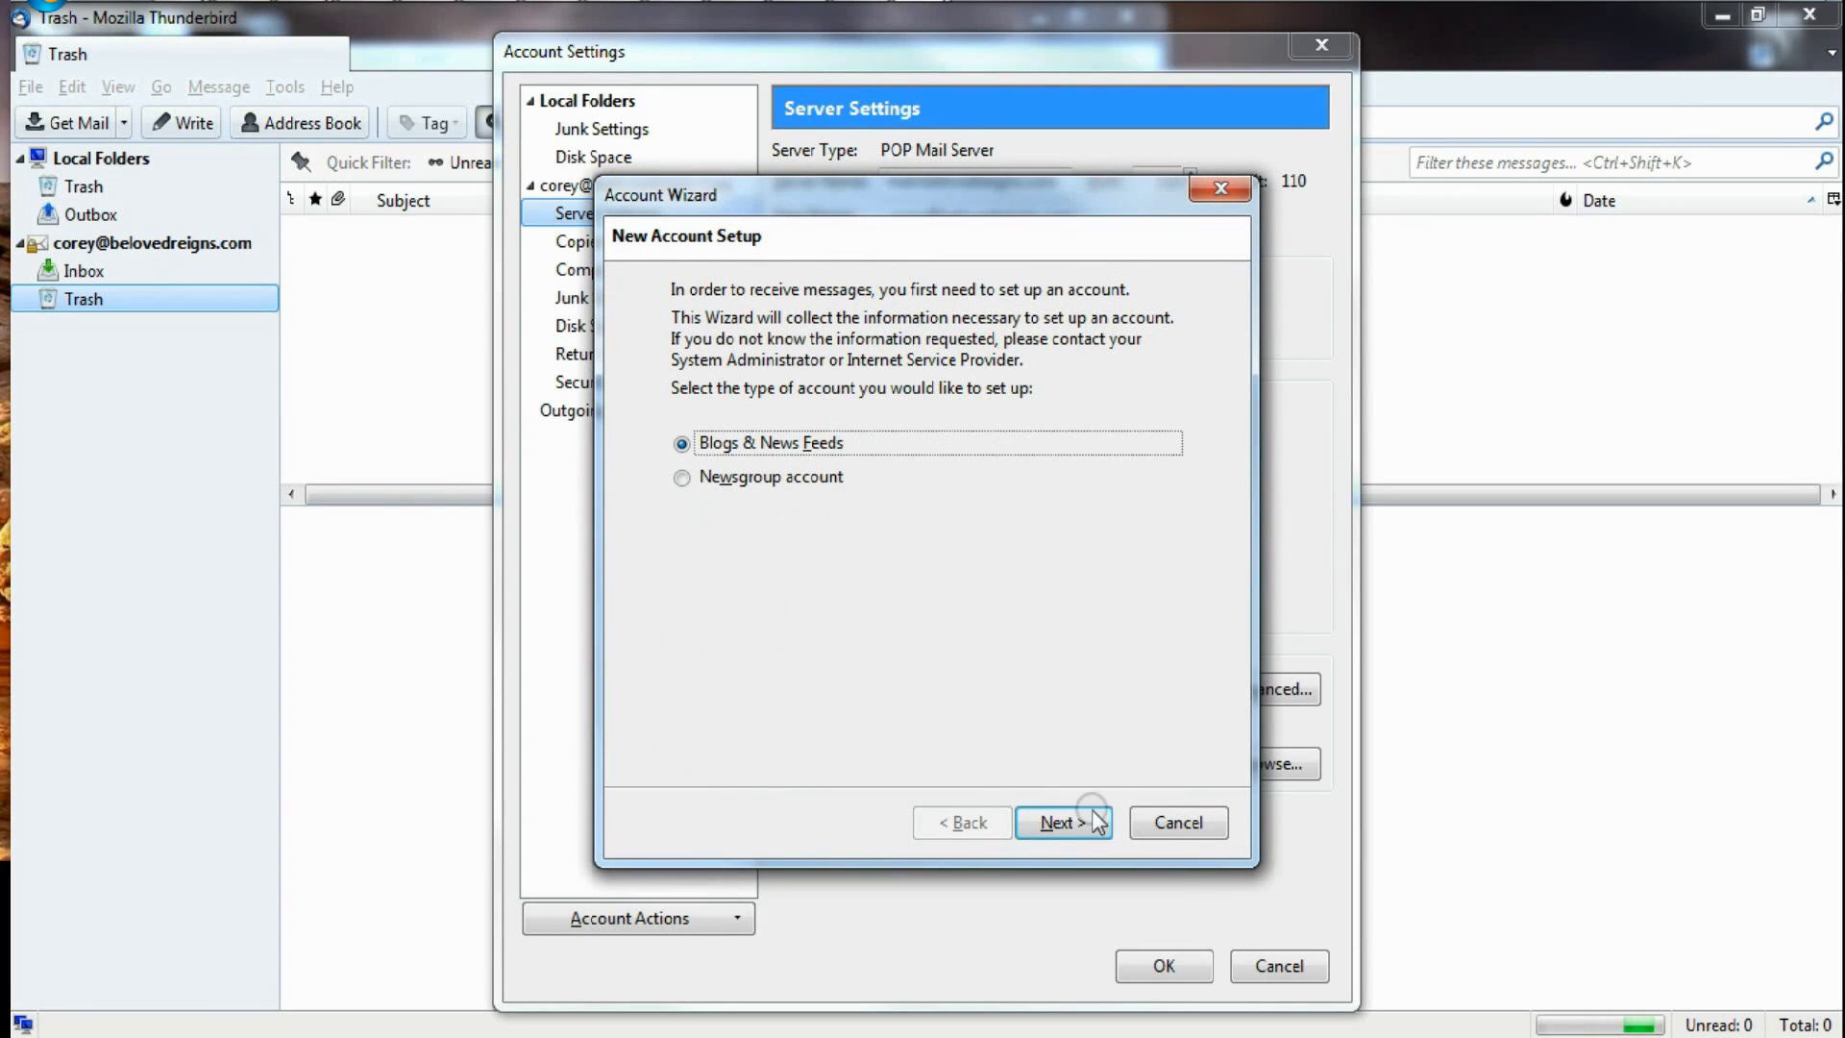
pyautogui.click(1177, 822)
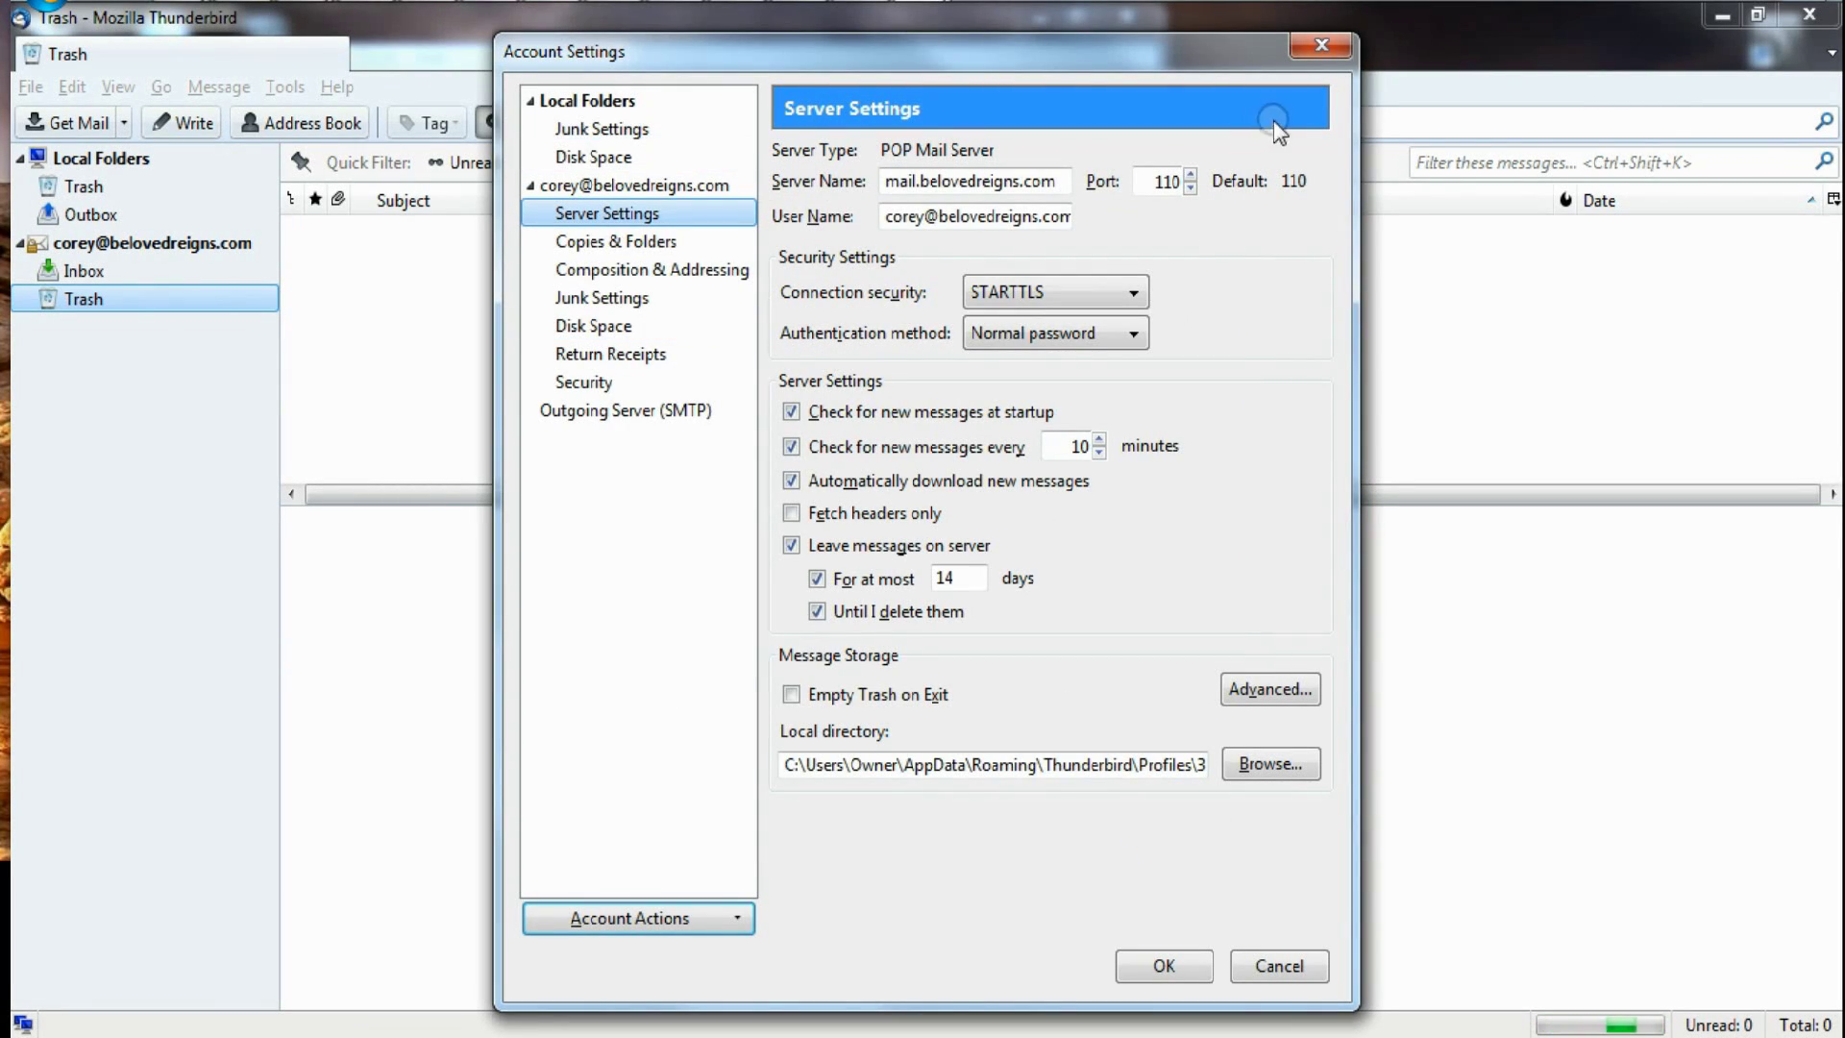
pyautogui.click(1321, 45)
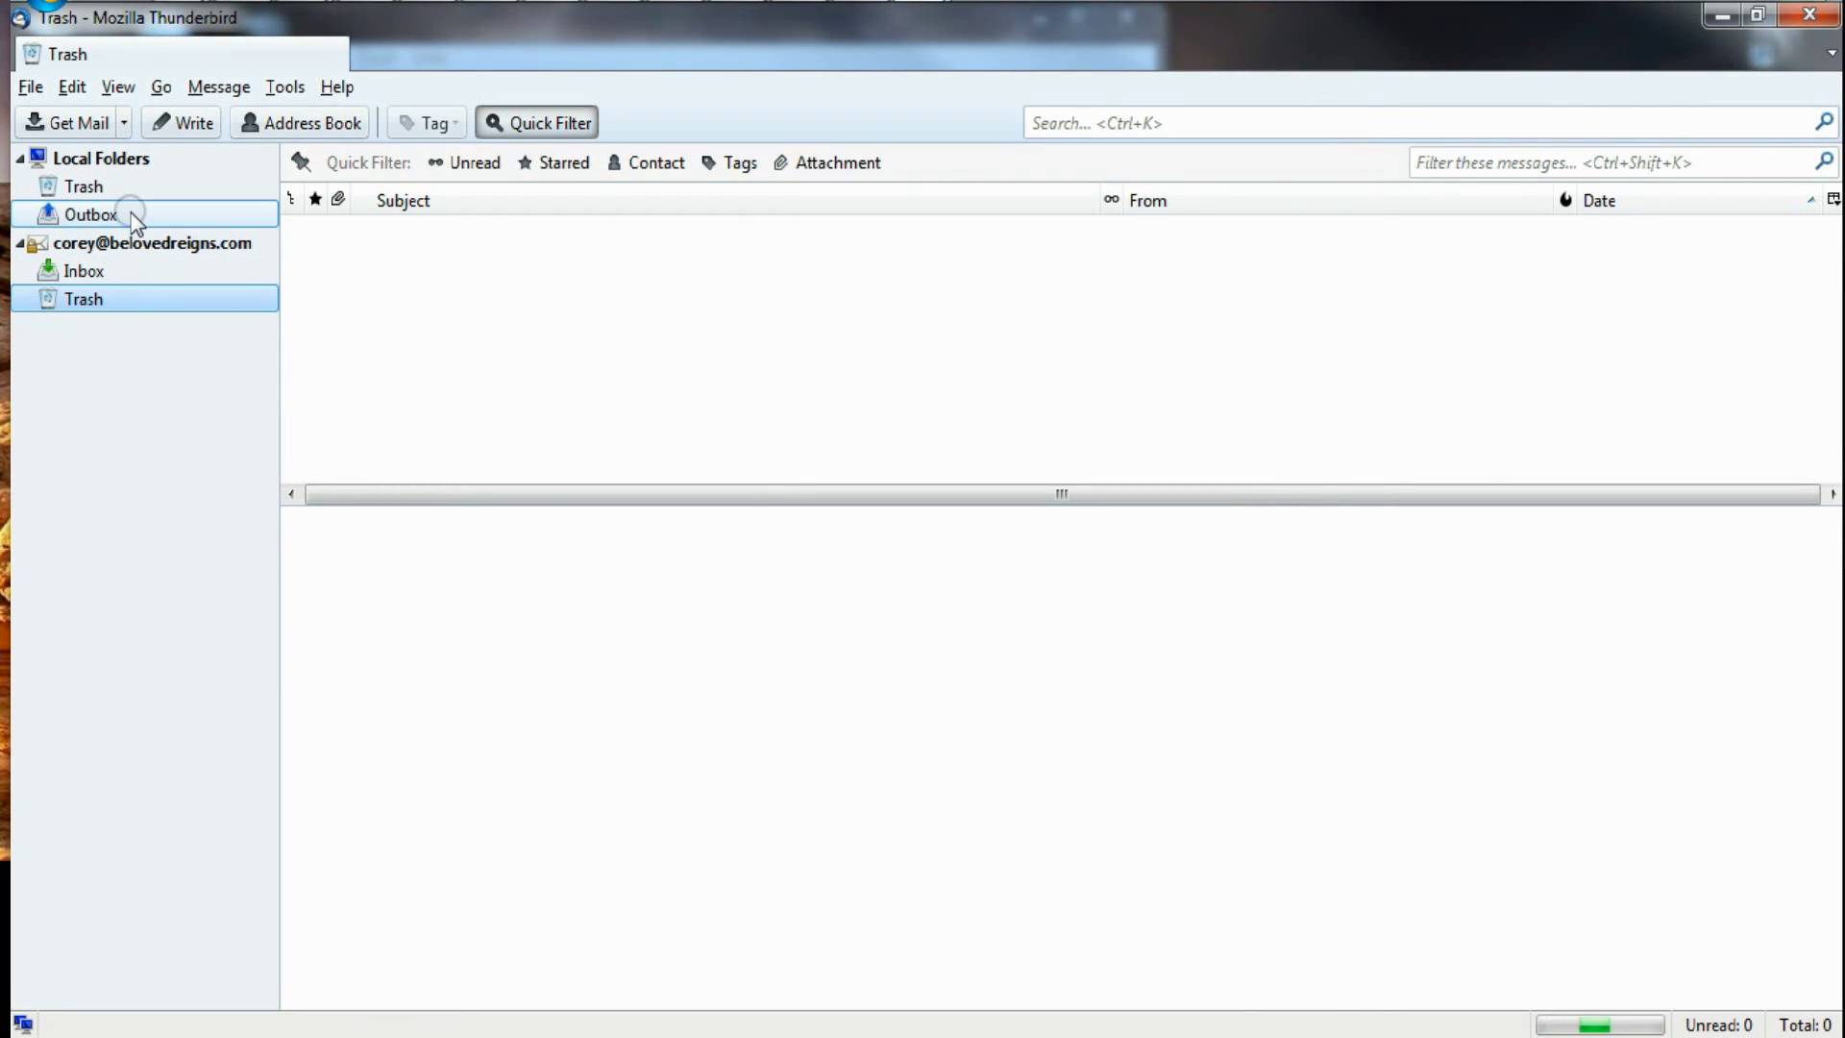
# Close the main Thunderbird window, leaving the Send Message Error for mail.belovedreigns.com showing.
pyautogui.click(1794, 21)
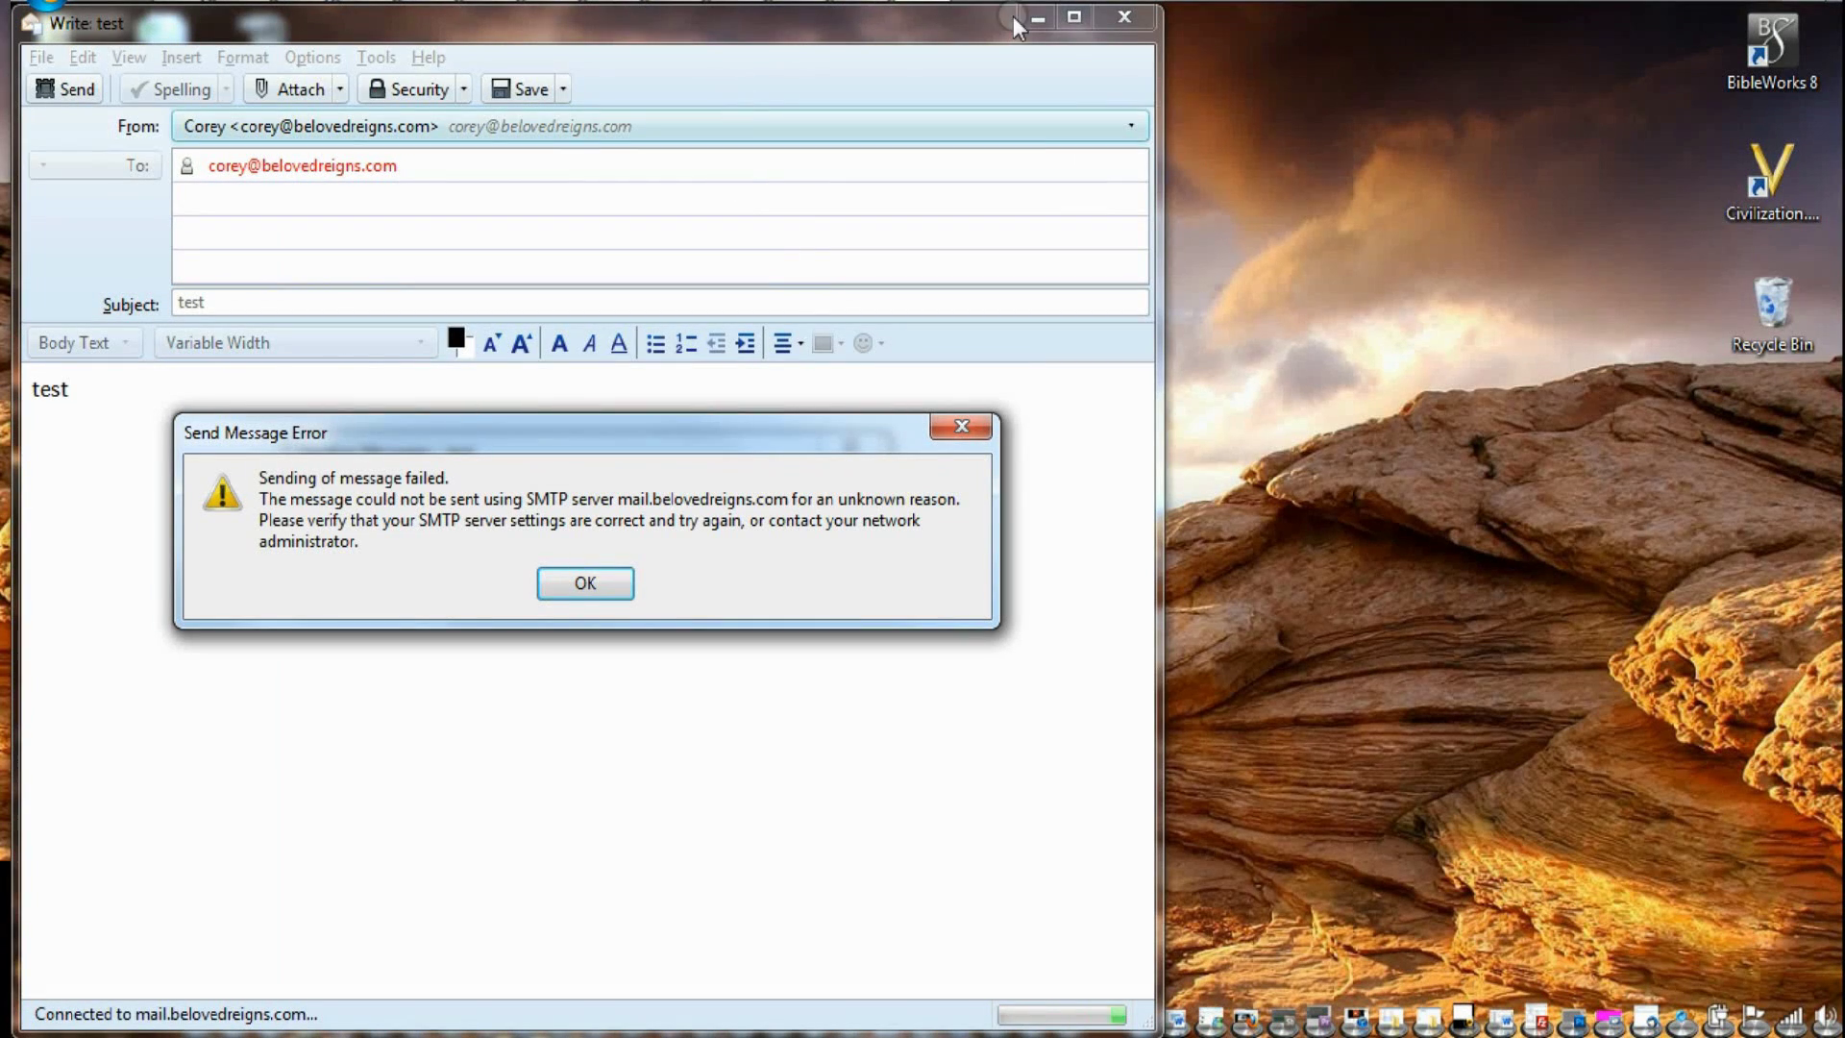